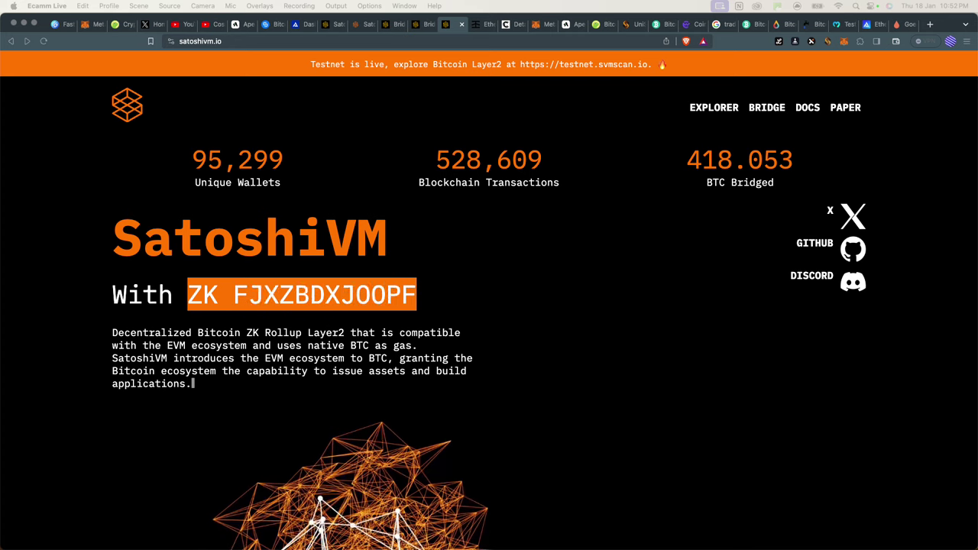
Scroll through the SatoshiVM homepage and its banner announcing the testnet.svmscan.io explorer.
{"action": "left_click", "coordinate": [573, 283]}
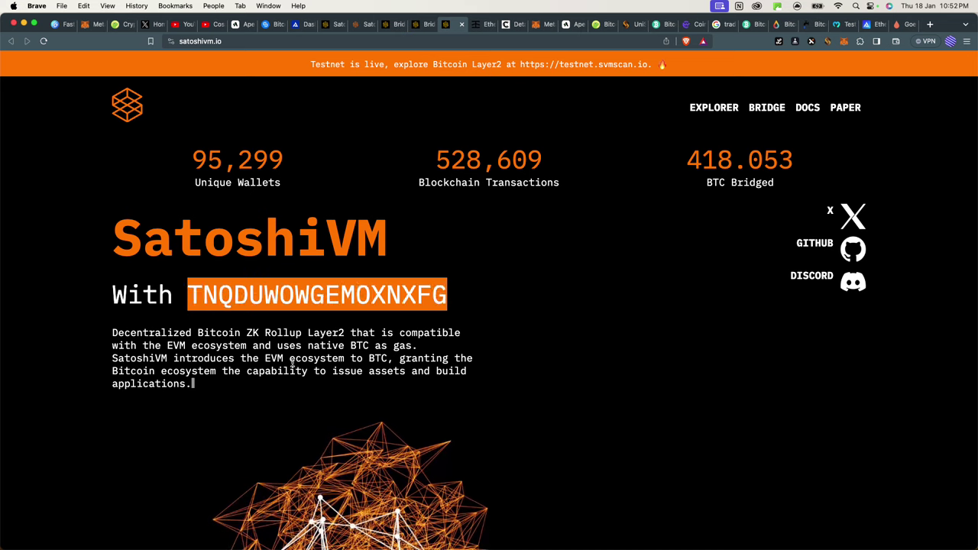
{"action": "scroll", "coordinate": [470, 243], "scroll_direction": "up", "scroll_amount": 1}
{"action": "scroll", "coordinate": [470, 243], "scroll_direction": "down", "scroll_amount": 2}
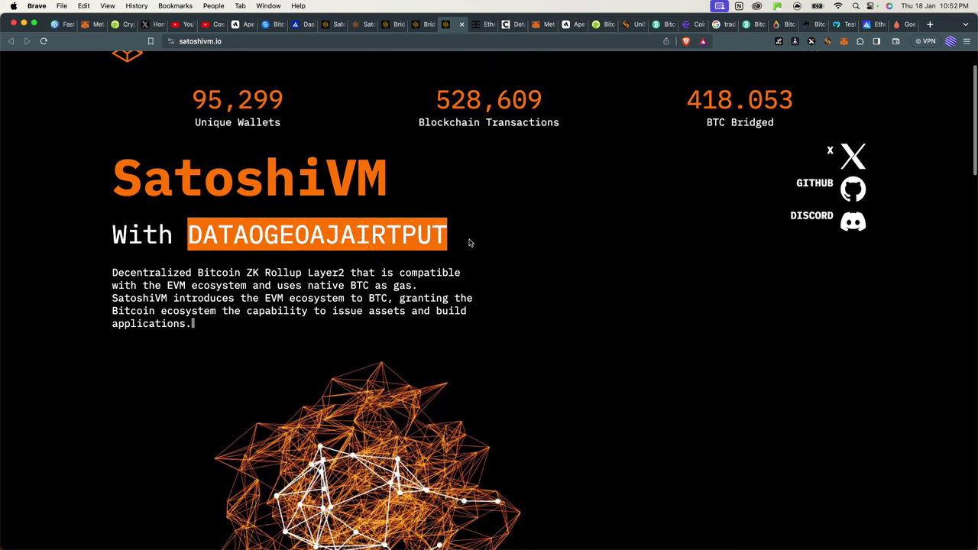
{"action": "scroll", "coordinate": [469, 243], "scroll_direction": "up", "scroll_amount": 2}
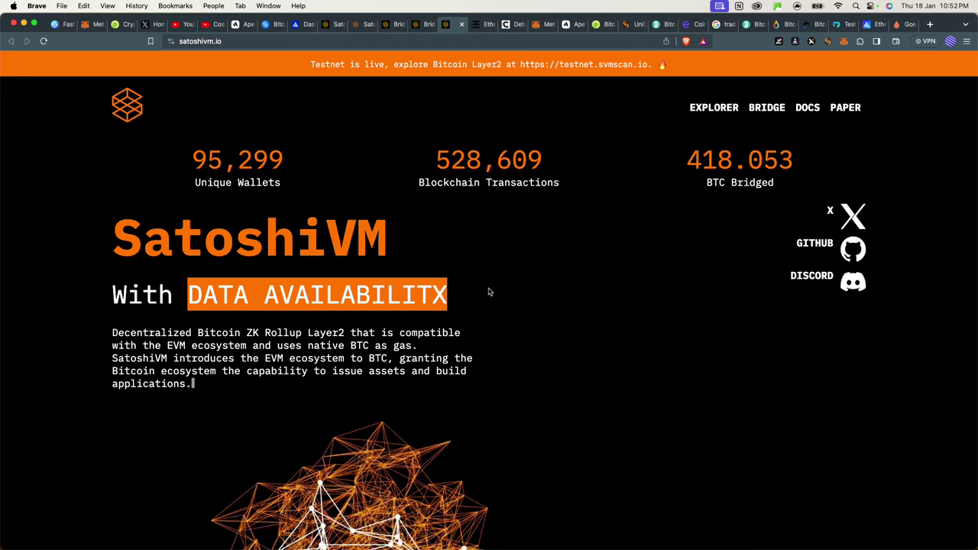
{"action": "scroll", "coordinate": [490, 292], "scroll_direction": "down", "scroll_amount": 3}
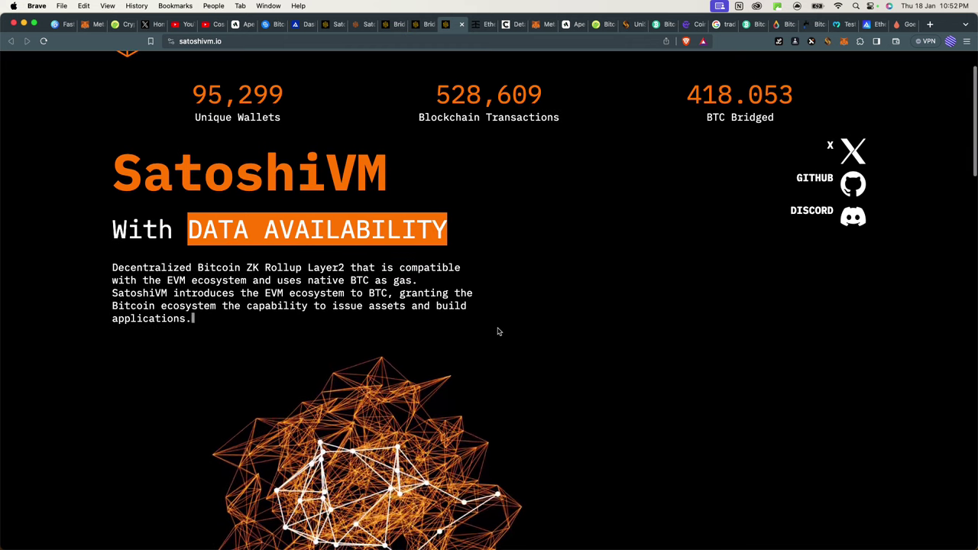
{"action": "scroll", "coordinate": [498, 331], "scroll_direction": "up", "scroll_amount": 5}
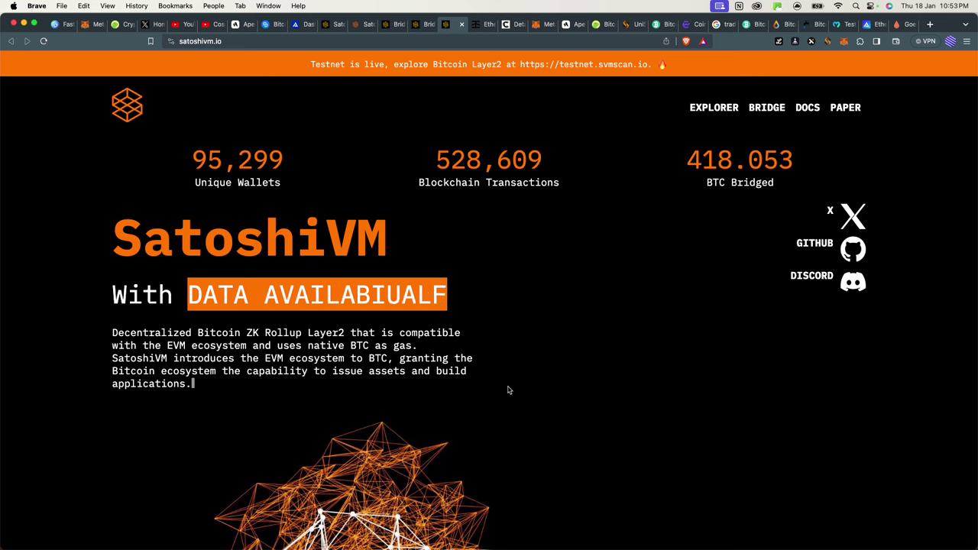
{"action": "scroll", "coordinate": [460, 408], "scroll_direction": "down", "scroll_amount": 5}
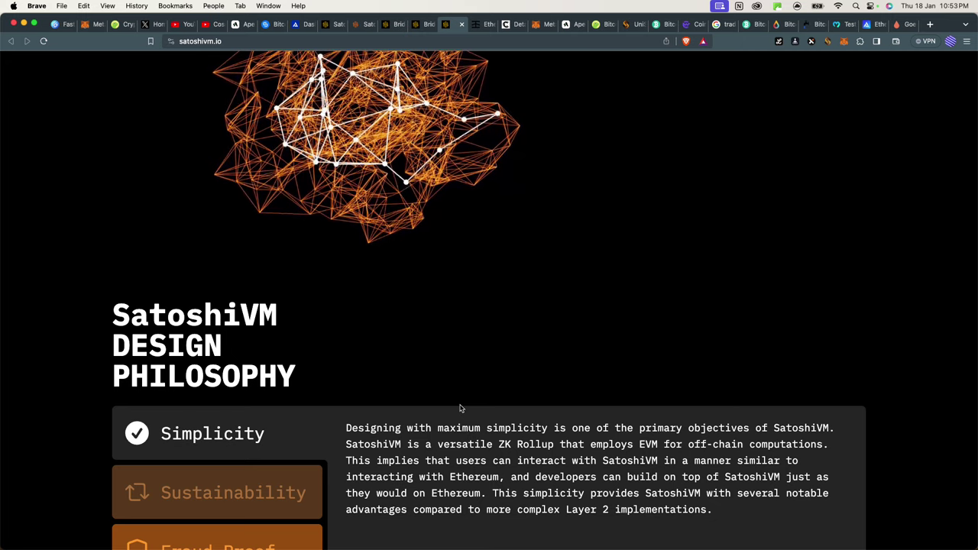
{"action": "scroll", "coordinate": [460, 408], "scroll_direction": "up", "scroll_amount": 5}
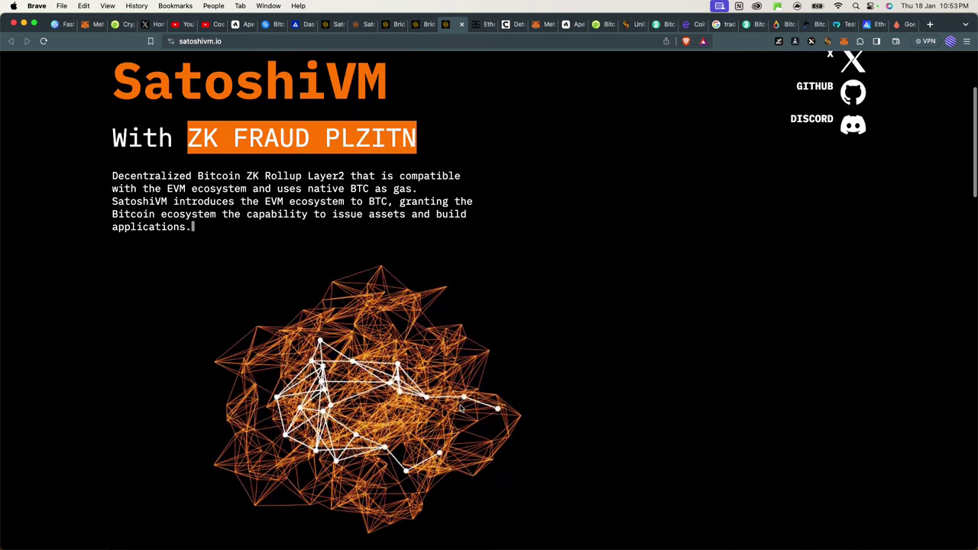
{"action": "scroll", "coordinate": [462, 409], "scroll_direction": "up", "scroll_amount": 3}
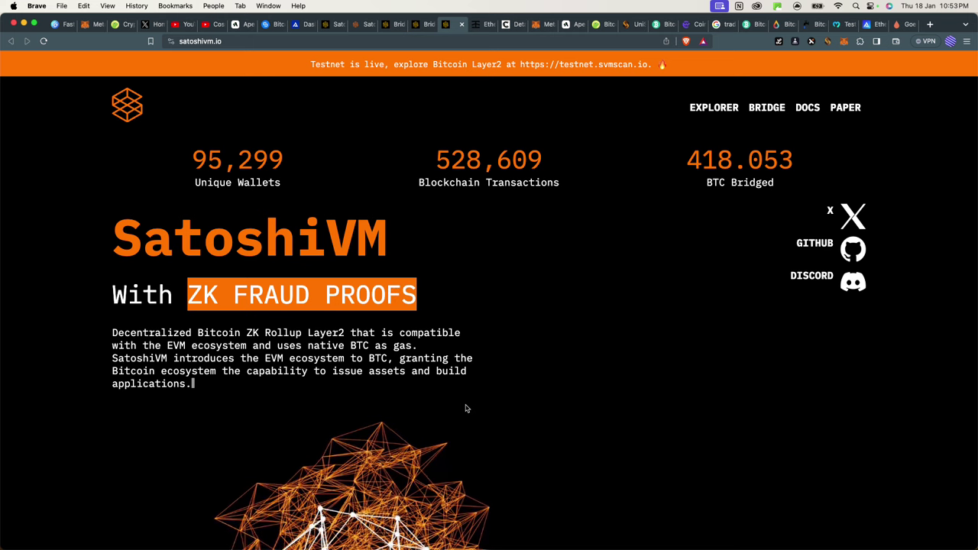
{"action": "scroll", "coordinate": [466, 408], "scroll_direction": "down", "scroll_amount": 5}
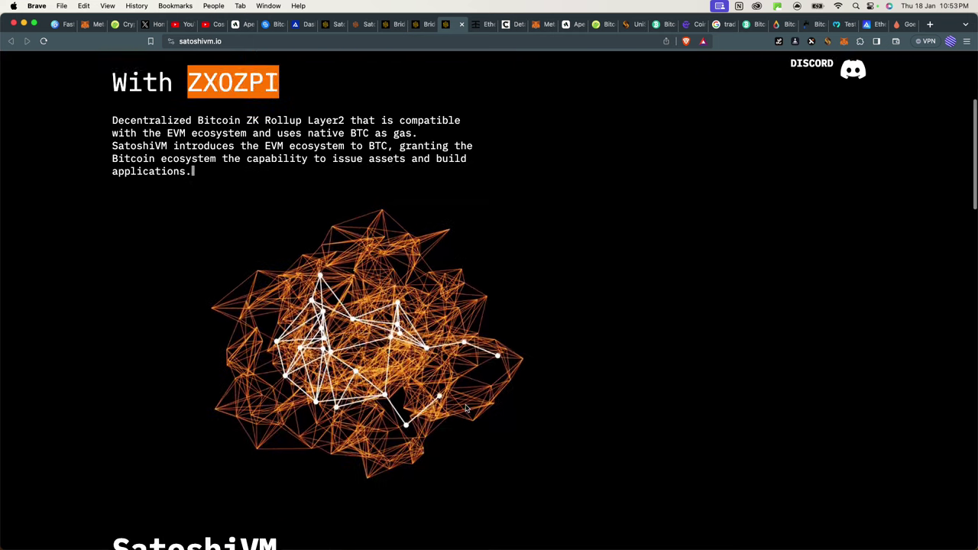
{"action": "scroll", "coordinate": [466, 409], "scroll_direction": "up", "scroll_amount": 5}
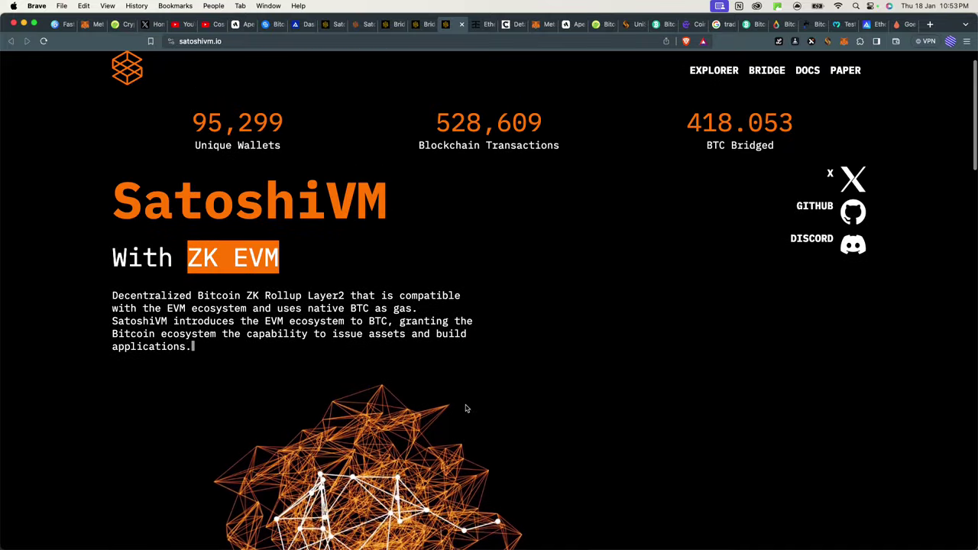
{"action": "scroll", "coordinate": [490, 375], "scroll_direction": "up", "scroll_amount": 1}
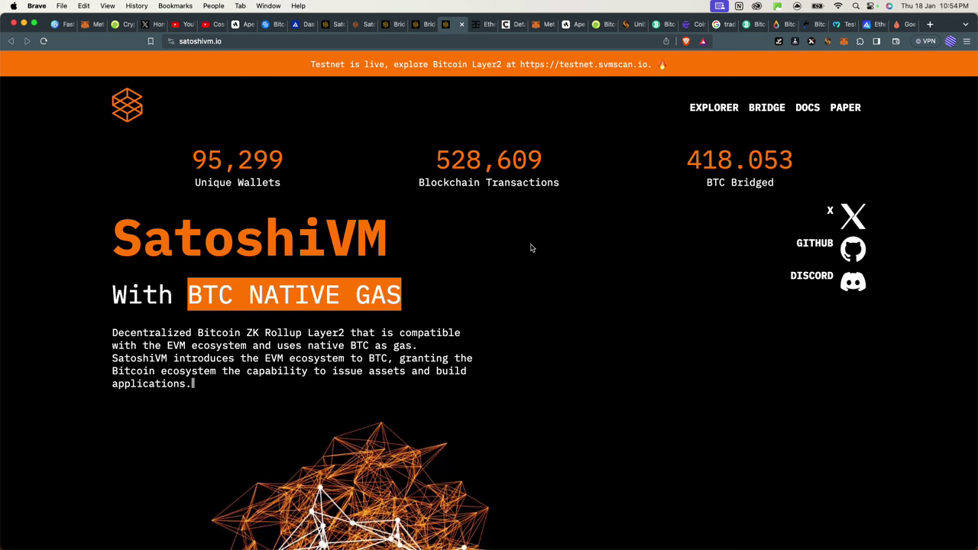
{"action": "scroll", "coordinate": [531, 247], "scroll_direction": "down", "scroll_amount": 1}
{"action": "scroll", "coordinate": [532, 247], "scroll_direction": "up", "scroll_amount": 1}
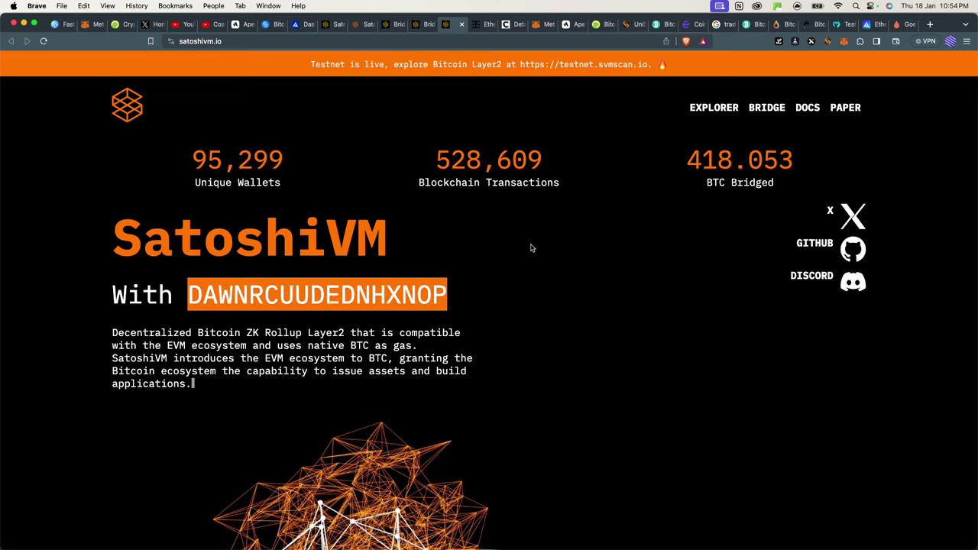
Open testnet.svmscan.io in a new tab, review its network stats, and return to satoshivm.io.
{"action": "right_click", "coordinate": [583, 67]}
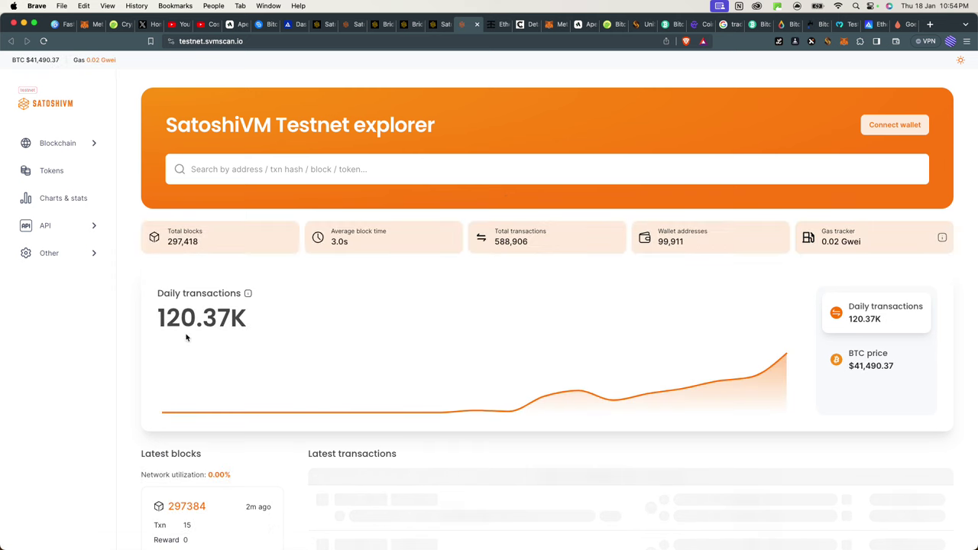
{"action": "scroll", "coordinate": [187, 314], "scroll_direction": "up", "scroll_amount": 5}
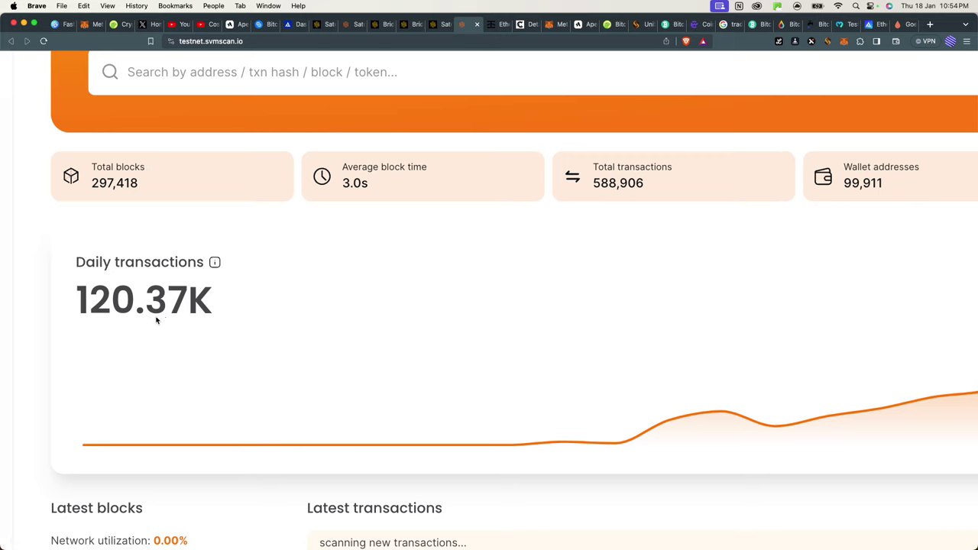
{"action": "scroll", "coordinate": [155, 315], "scroll_direction": "down", "scroll_amount": 5}
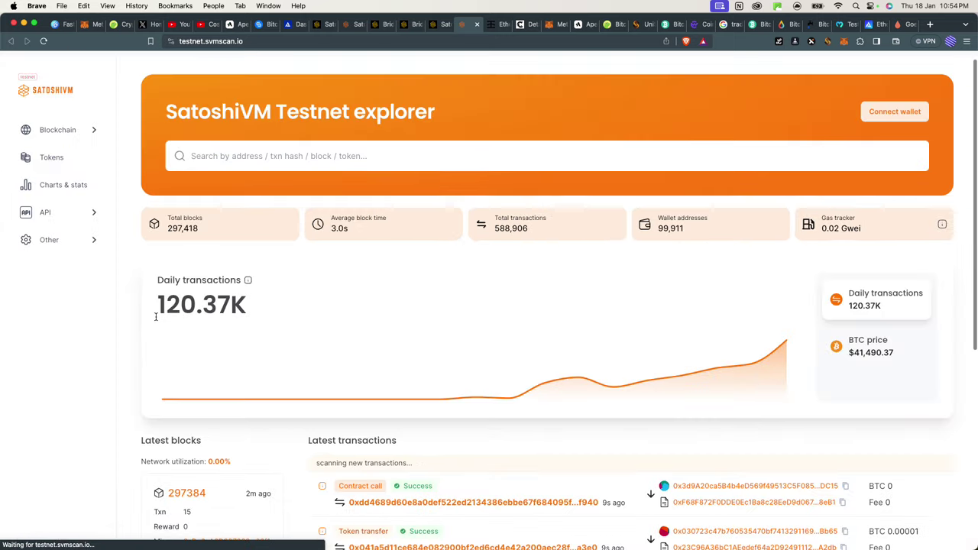
{"action": "scroll", "coordinate": [592, 358], "scroll_direction": "down", "scroll_amount": 9}
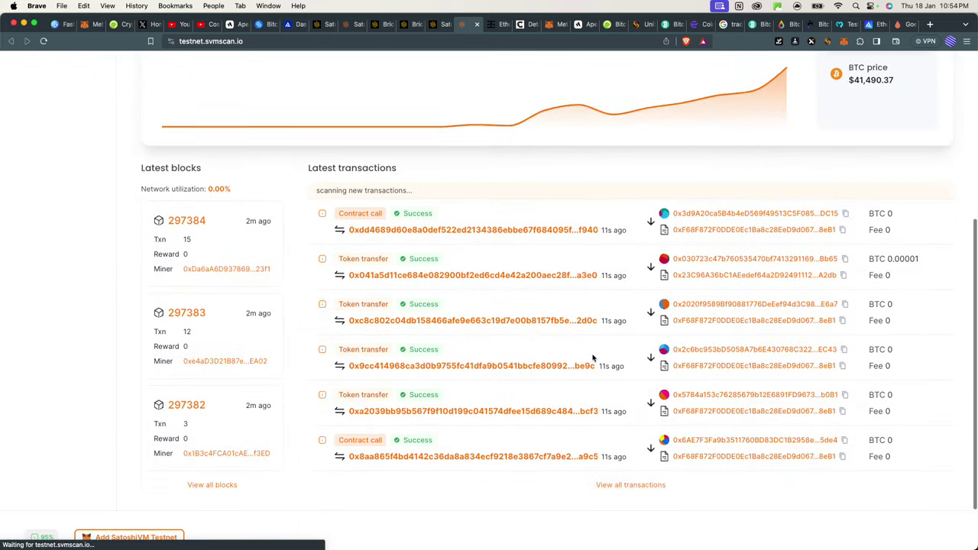
{"action": "scroll", "coordinate": [592, 358], "scroll_direction": "up", "scroll_amount": 10}
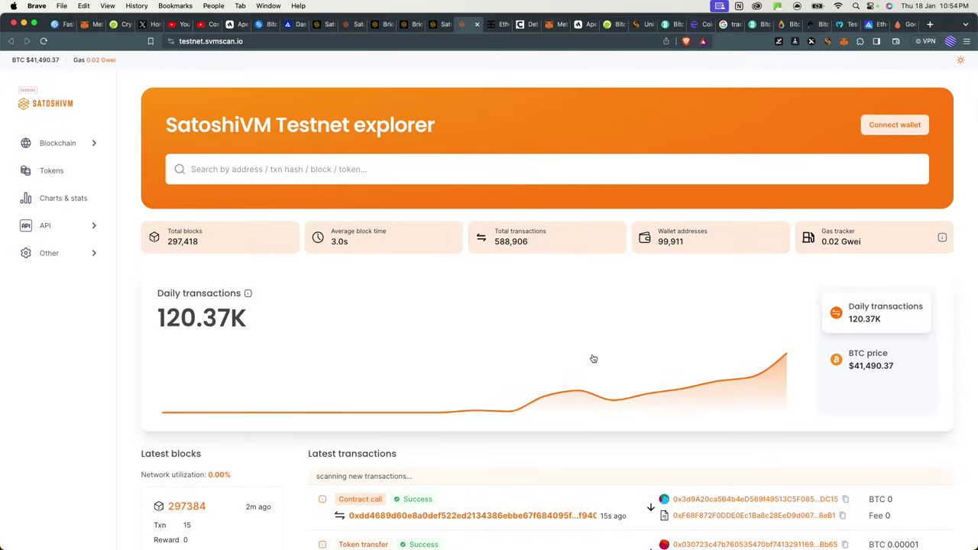
{"action": "scroll", "coordinate": [590, 388], "scroll_direction": "down", "scroll_amount": 1}
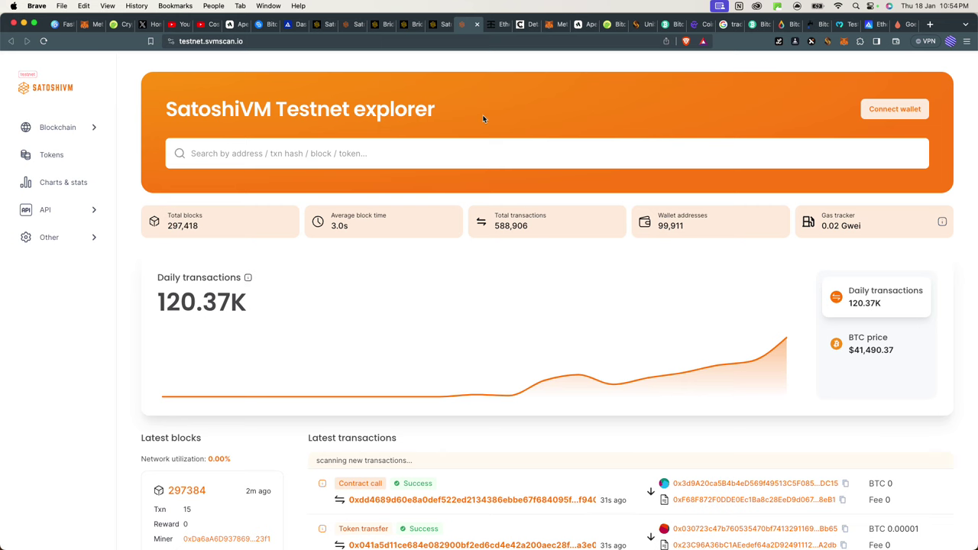
{"action": "left_click", "coordinate": [436, 24]}
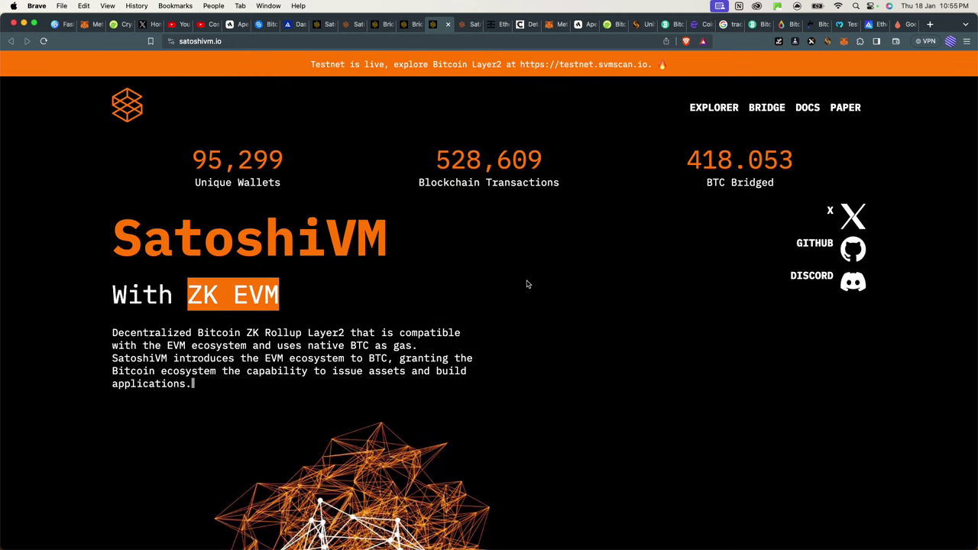
Switch briefly to the testnet explorer tab and back to the SatoshiVM homepage.
{"action": "scroll", "coordinate": [526, 282], "scroll_direction": "down", "scroll_amount": 5}
{"action": "scroll", "coordinate": [527, 282], "scroll_direction": "up", "scroll_amount": 5}
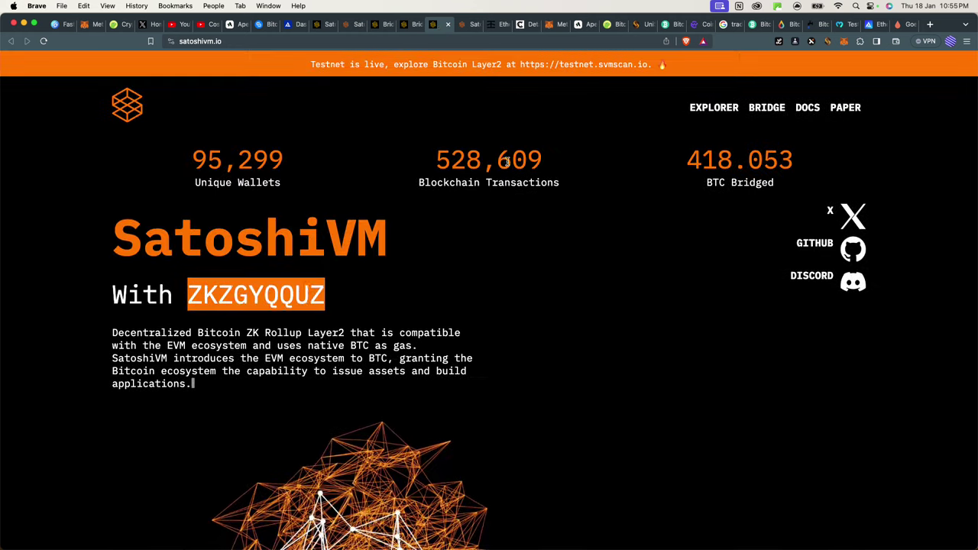
{"action": "left_click", "coordinate": [345, 29]}
{"action": "left_click", "coordinate": [318, 25]}
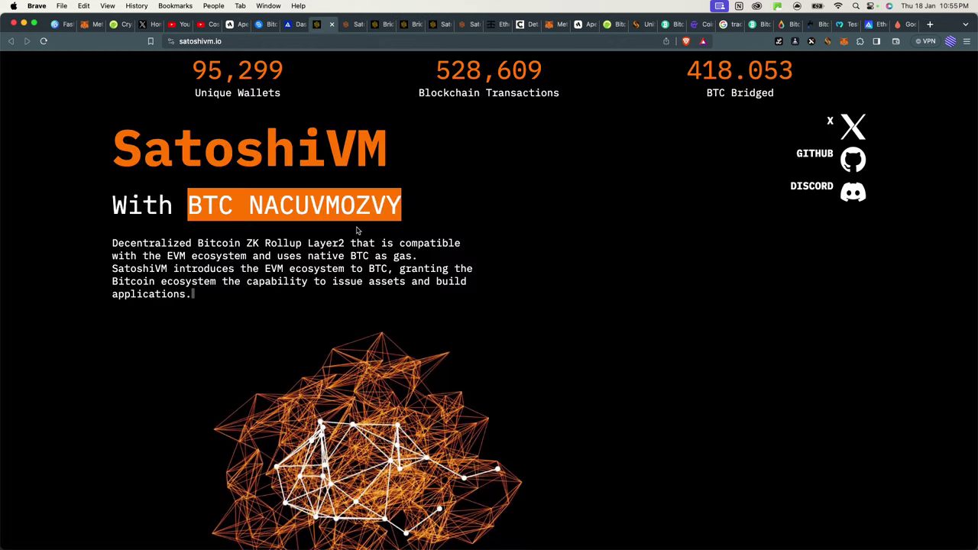
Open bridge.satoshivm.io from the BRIDGE link, showing the Bitcoin Testnet to SatoshiVM Testnet deposit form.
{"action": "scroll", "coordinate": [360, 228], "scroll_direction": "up", "scroll_amount": 2}
{"action": "scroll", "coordinate": [458, 190], "scroll_direction": "down", "scroll_amount": 1}
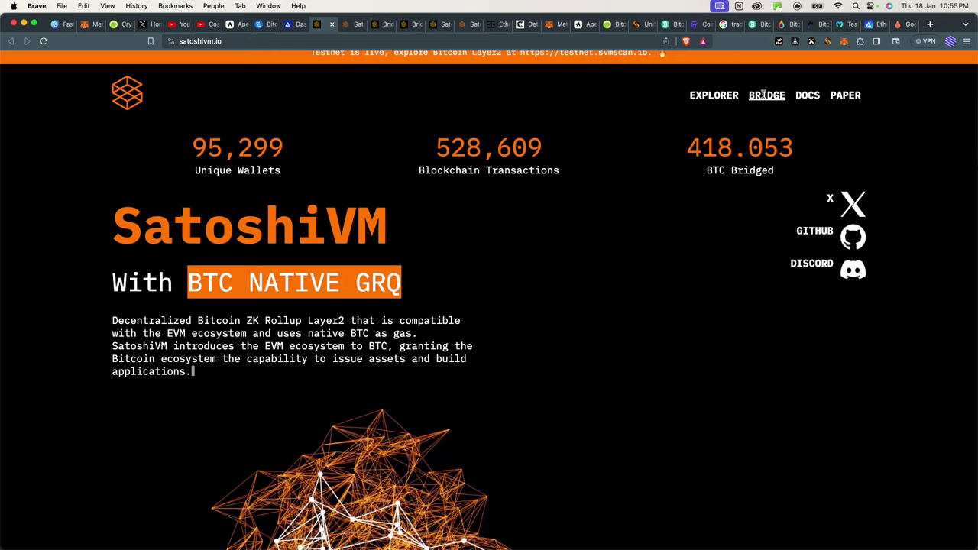
{"action": "left_click", "coordinate": [764, 95]}
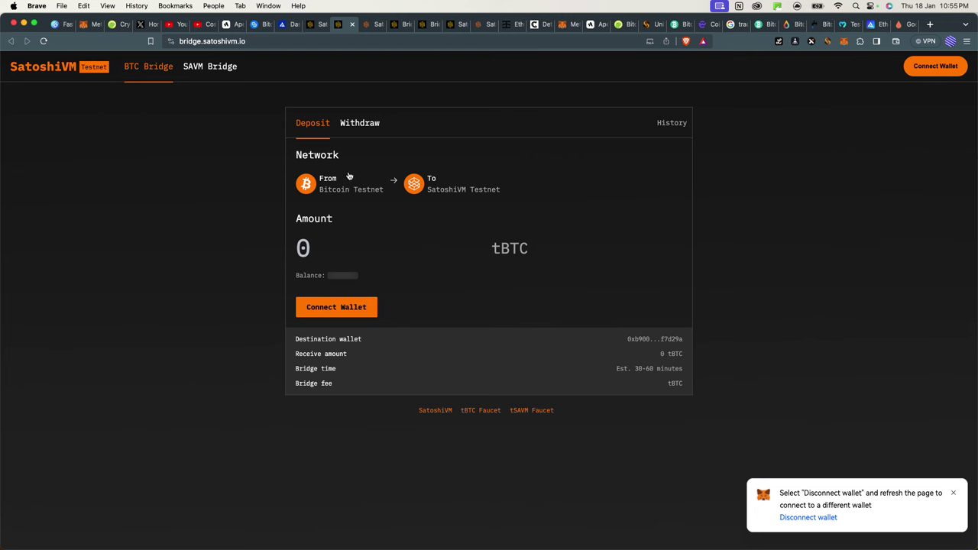
{"action": "scroll", "coordinate": [145, 81], "scroll_direction": "up", "scroll_amount": 5}
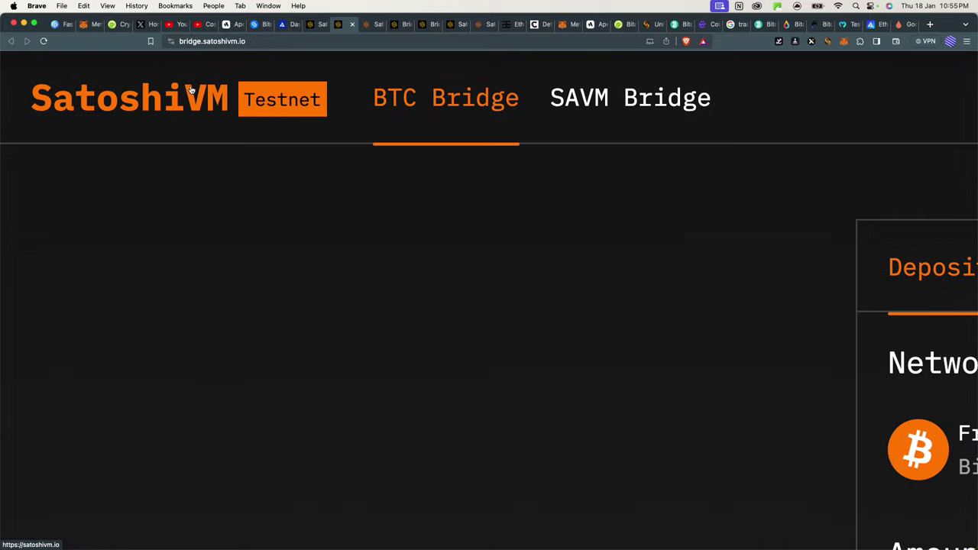
{"action": "scroll", "coordinate": [386, 106], "scroll_direction": "down", "scroll_amount": 5}
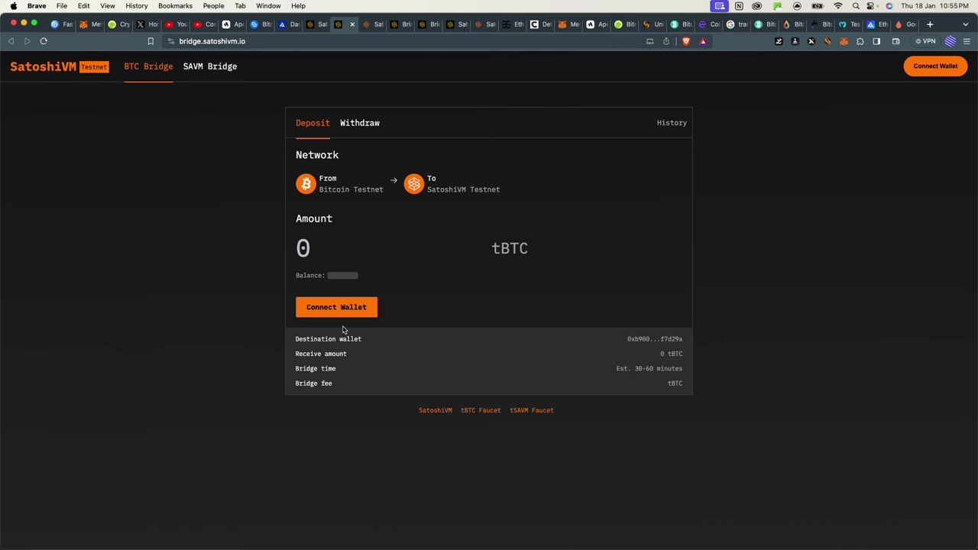
Check the UniSat extension balance, then connect the UniSat wallet to the bridge.
{"action": "left_click", "coordinate": [828, 42]}
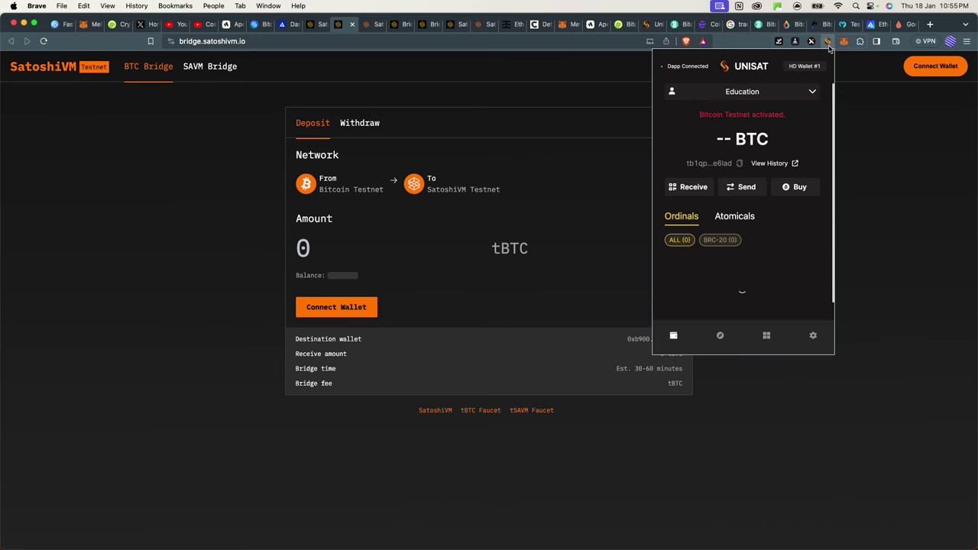
{"action": "mouse_move", "coordinate": [755, 147]}
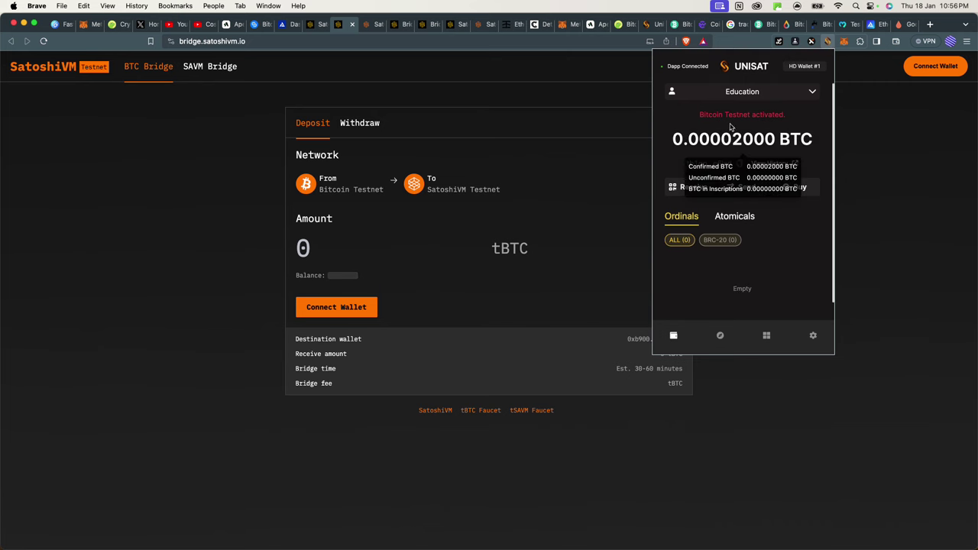
{"action": "left_click", "coordinate": [189, 333]}
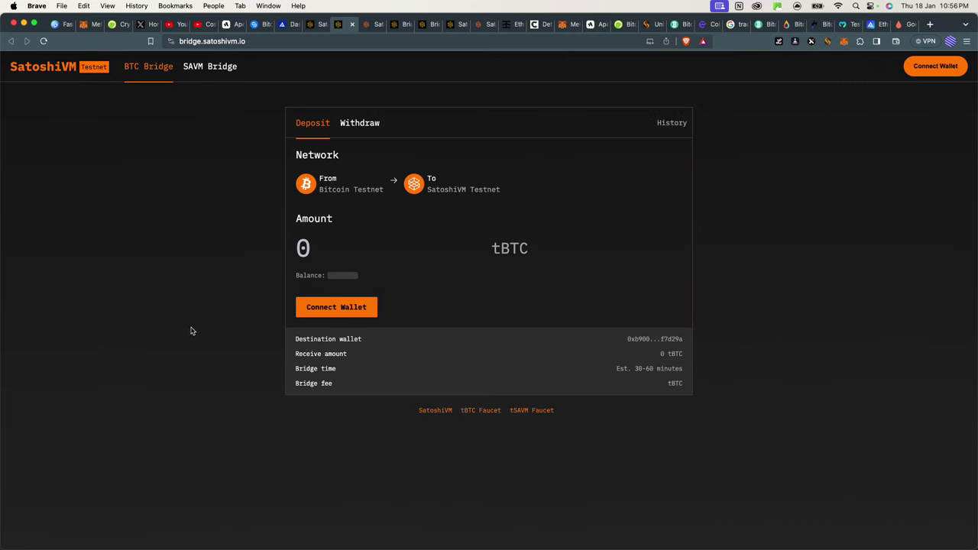
{"action": "left_click", "coordinate": [332, 311]}
{"action": "left_click", "coordinate": [455, 331]}
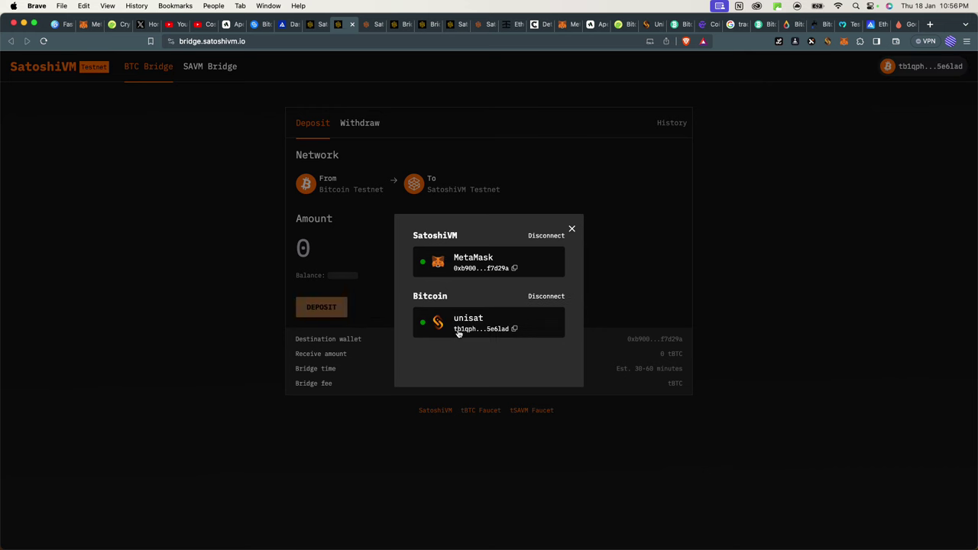
{"action": "left_click", "coordinate": [571, 231]}
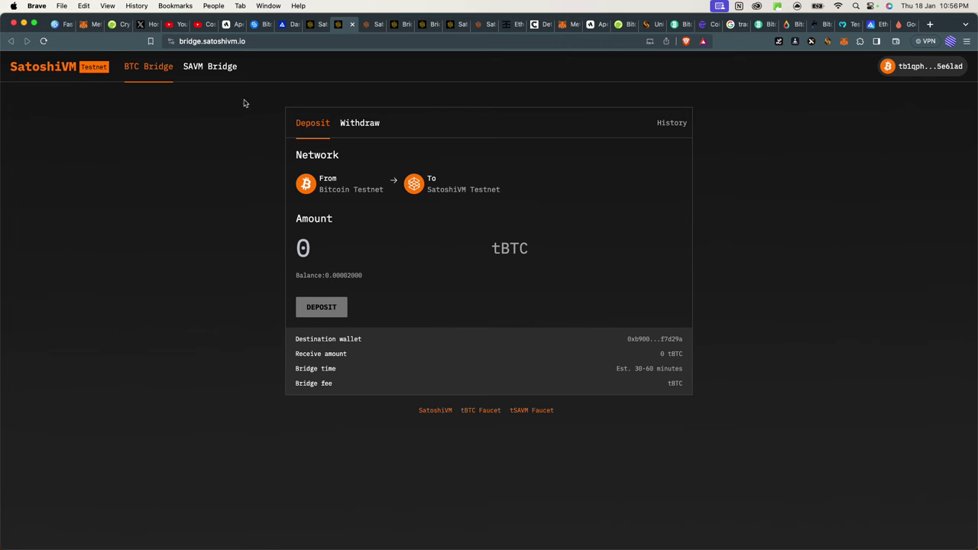
Peek at the SAVM Bridge, then return to the BTC deposit form showing 0.00002000 tBTC.
{"action": "scroll", "coordinate": [210, 71], "scroll_direction": "up", "scroll_amount": 5}
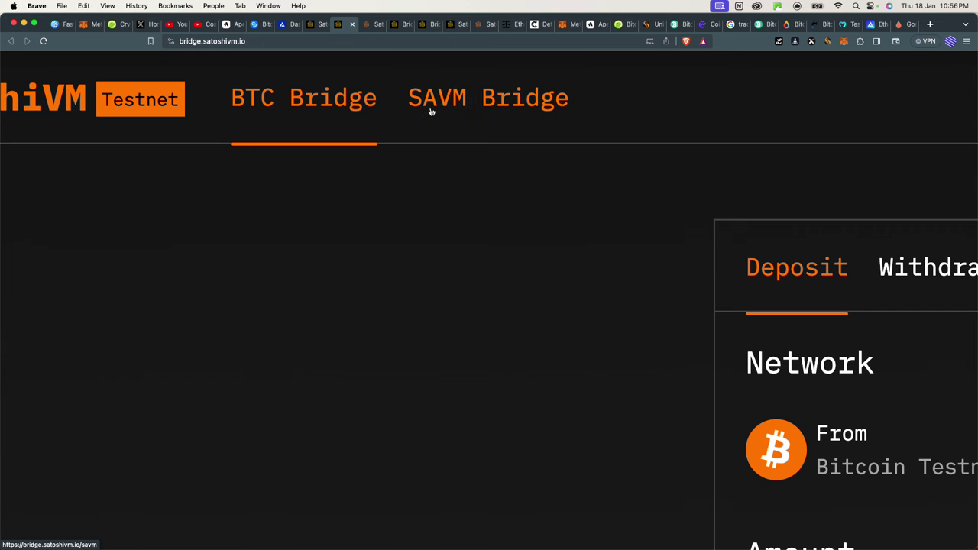
{"action": "scroll", "coordinate": [405, 105], "scroll_direction": "down", "scroll_amount": 5}
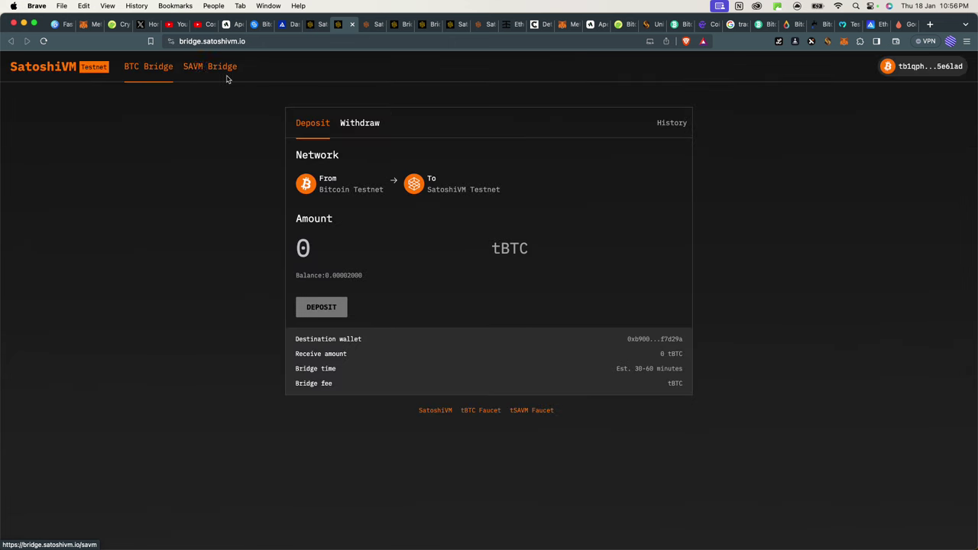
{"action": "scroll", "coordinate": [207, 70], "scroll_direction": "up", "scroll_amount": 3}
{"action": "scroll", "coordinate": [207, 72], "scroll_direction": "up", "scroll_amount": 3}
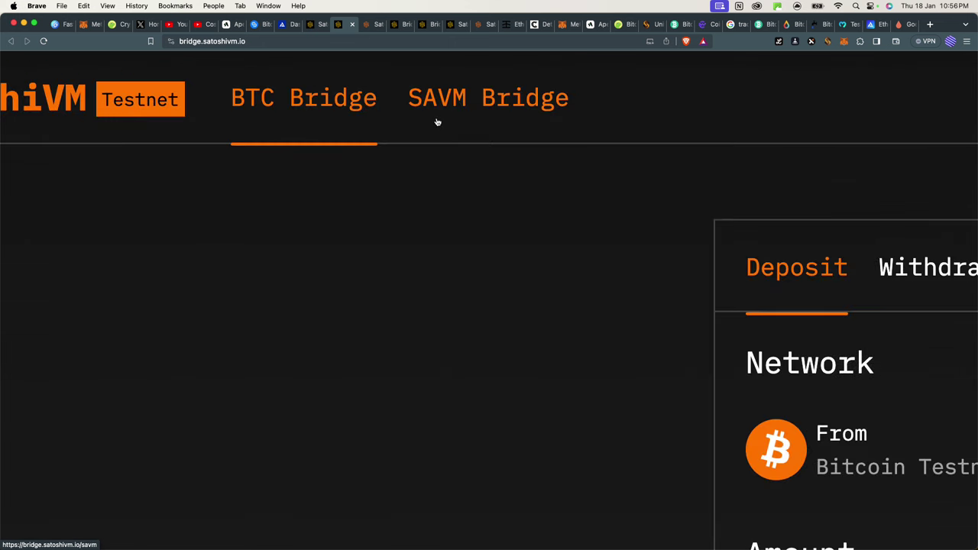
{"action": "scroll", "coordinate": [437, 122], "scroll_direction": "down", "scroll_amount": 5}
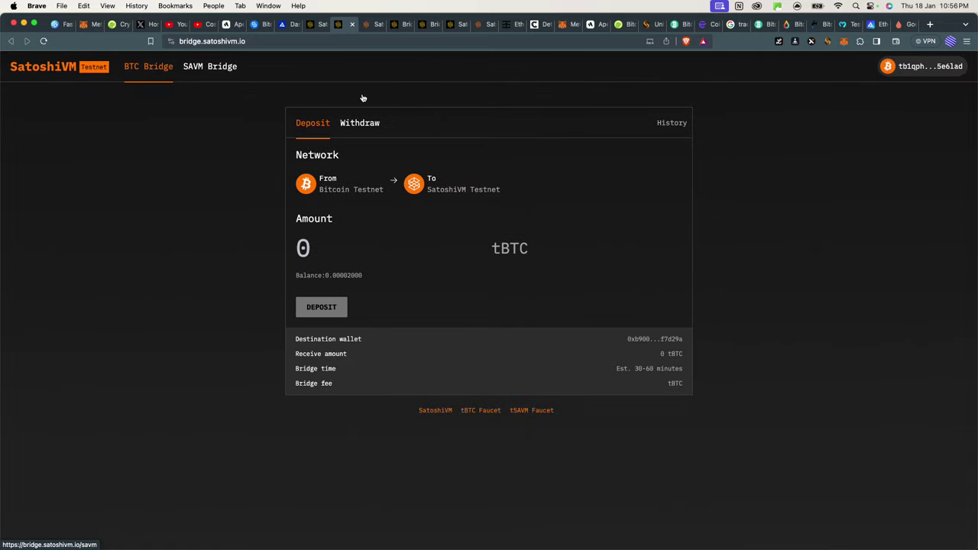
{"action": "left_click", "coordinate": [215, 71]}
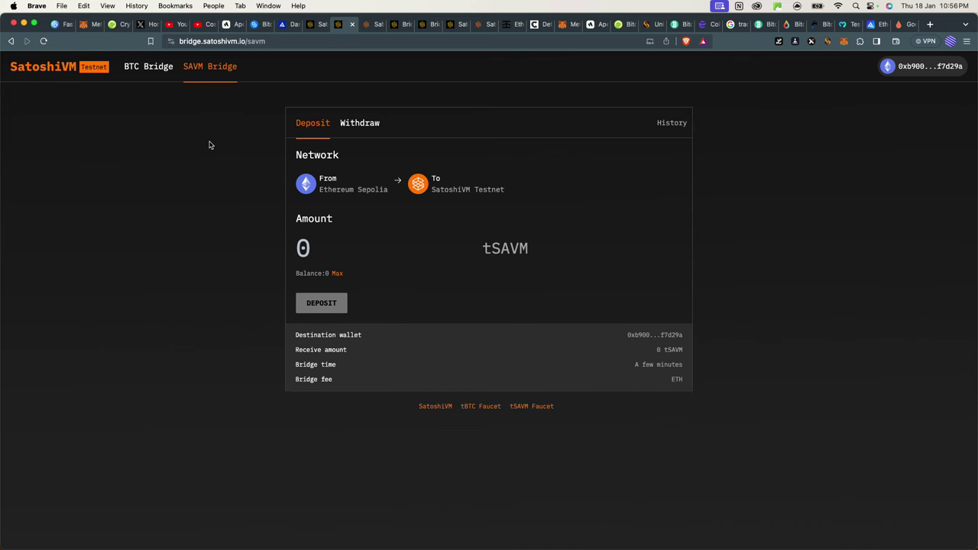
{"action": "left_click", "coordinate": [158, 73]}
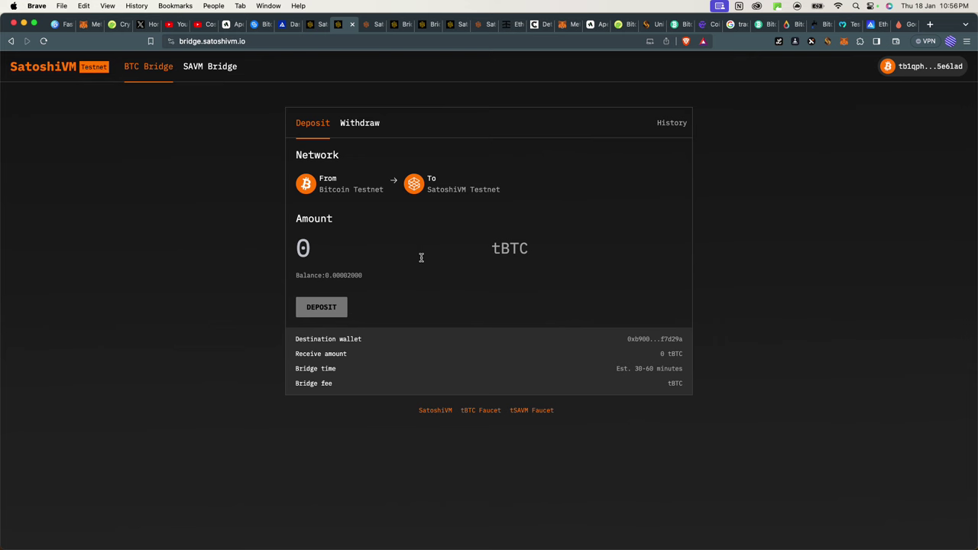
Enter 0.00001 tBTC as the amount and attempt the deposit.
{"action": "left_click", "coordinate": [313, 248]}
{"action": "left_click_drag", "start_coordinate": [364, 276], "coordinate": [336, 277]}
{"action": "scroll", "coordinate": [297, 269], "scroll_direction": "up", "scroll_amount": 5}
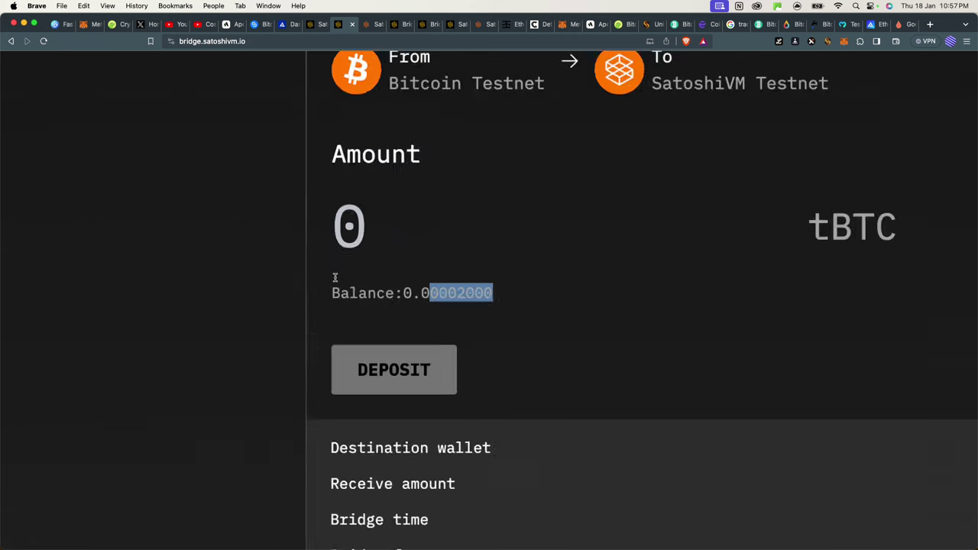
{"action": "scroll", "coordinate": [334, 277], "scroll_direction": "up", "scroll_amount": 2}
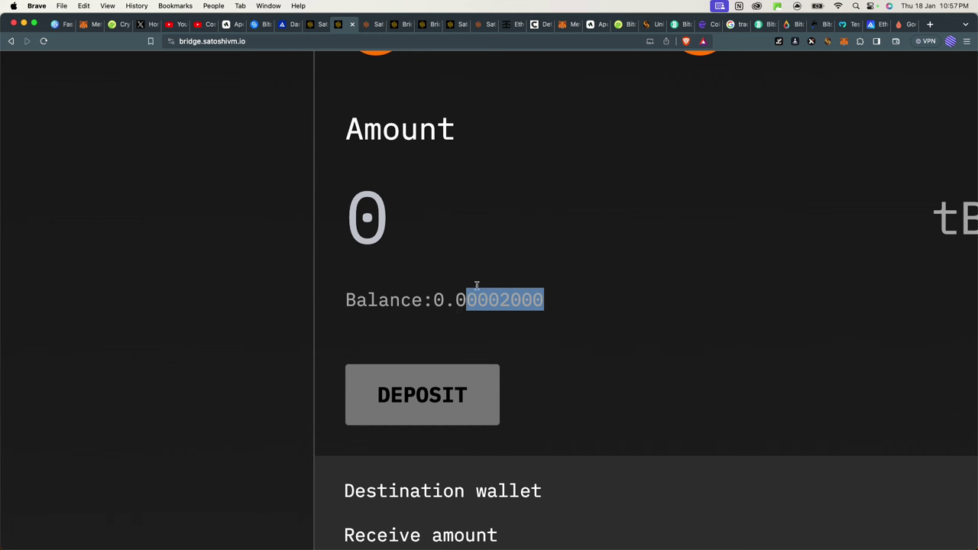
{"action": "left_click", "coordinate": [419, 235]}
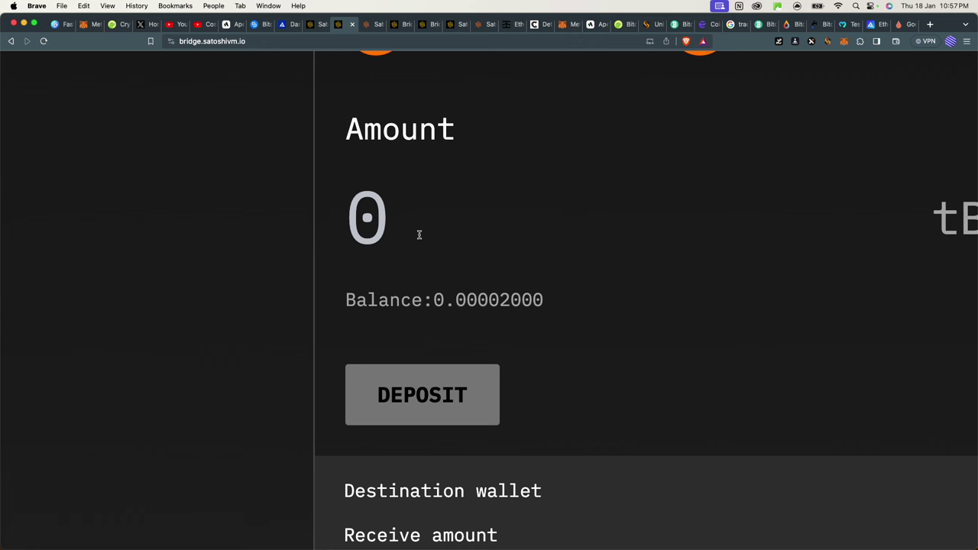
{"action": "type", "text": "0."}
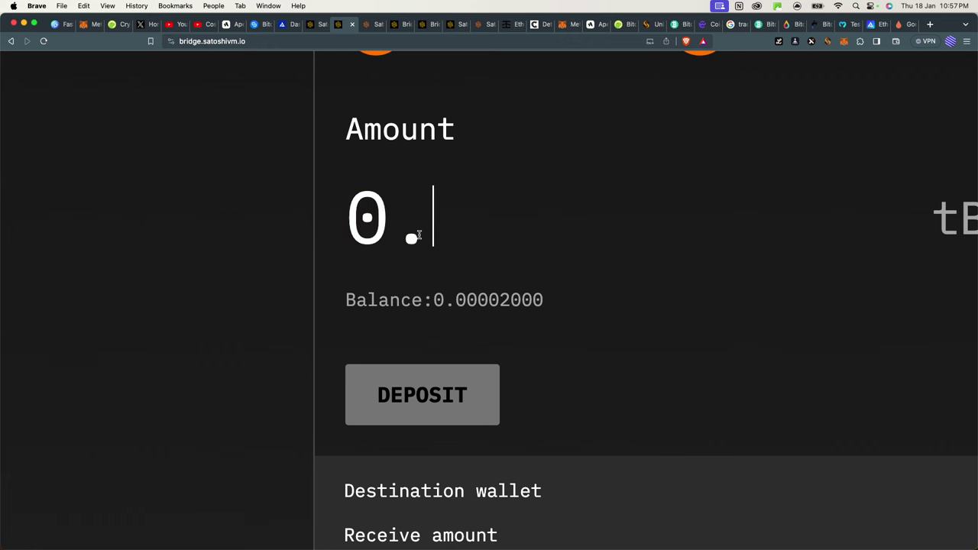
{"action": "type", "text": "001"}
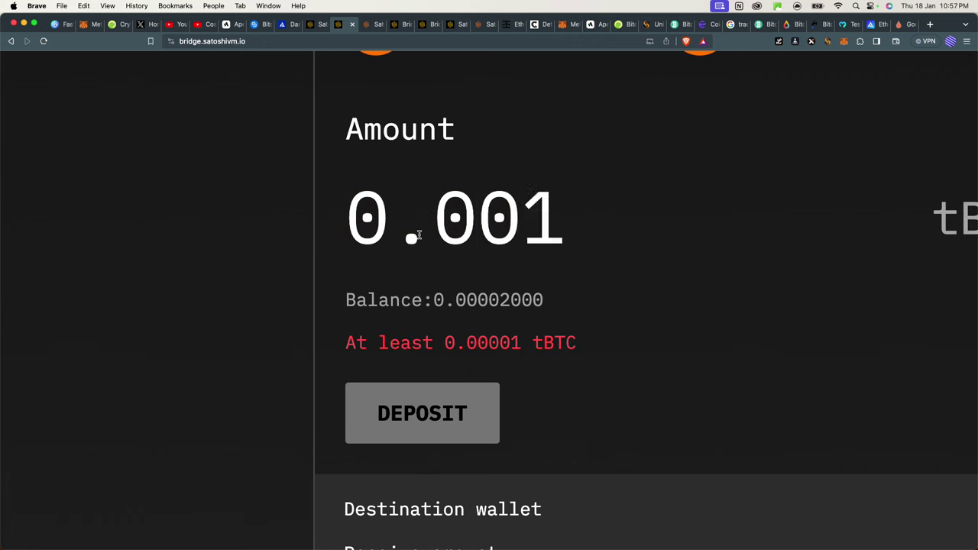
{"action": "key", "text": "BackSpace"}
{"action": "type", "text": "001"}
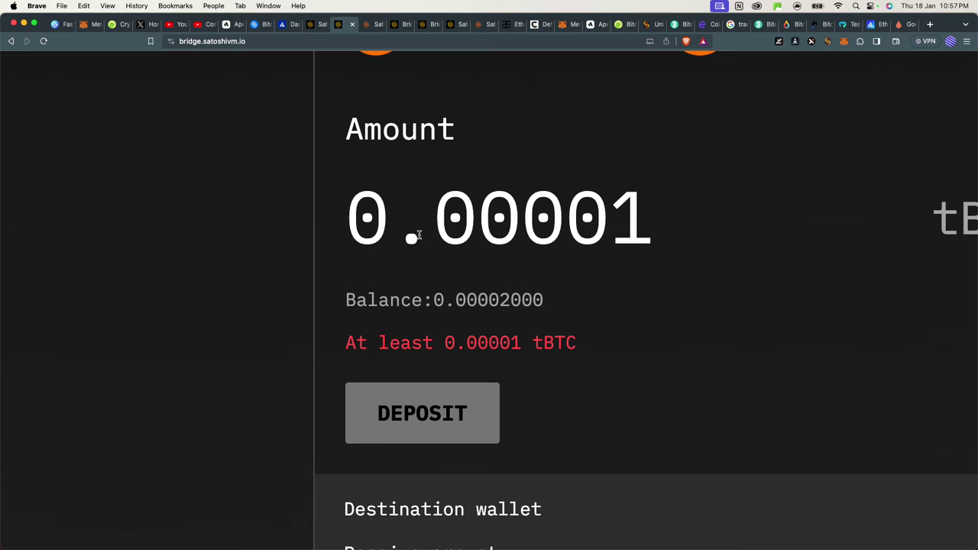
{"action": "scroll", "coordinate": [245, 307], "scroll_direction": "down", "scroll_amount": 5}
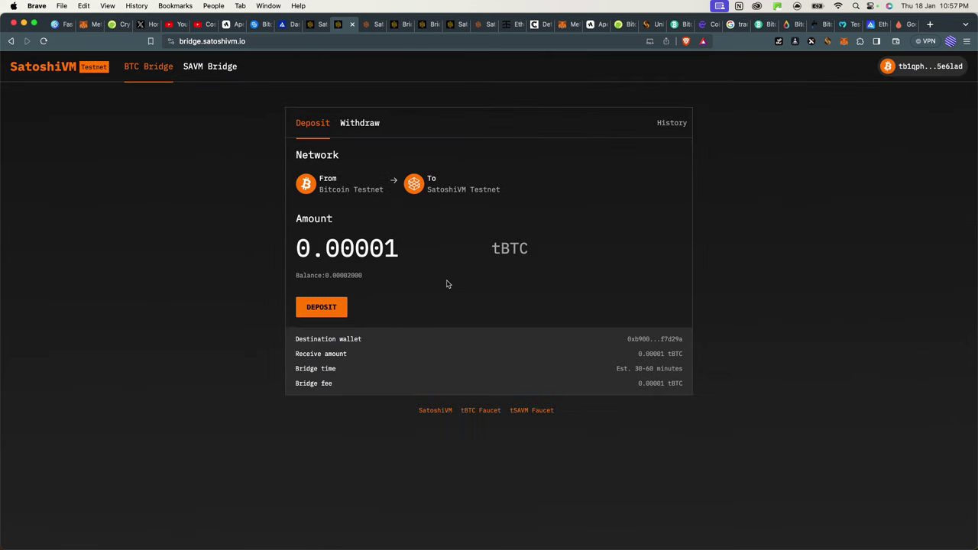
{"action": "left_click", "coordinate": [321, 311]}
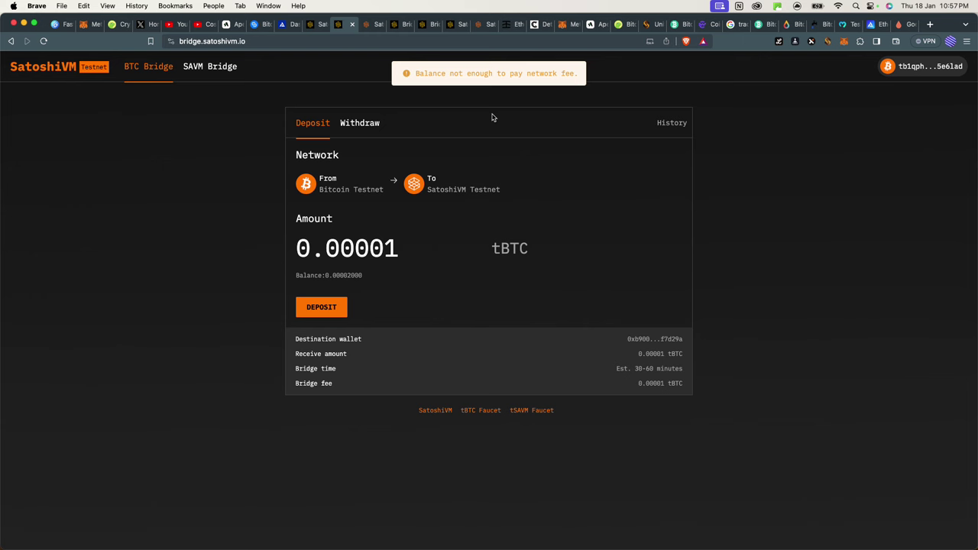
Change the amount to 0.00002 tBTC and try depositing again, hitting the network fee error.
{"action": "left_click", "coordinate": [394, 253]}
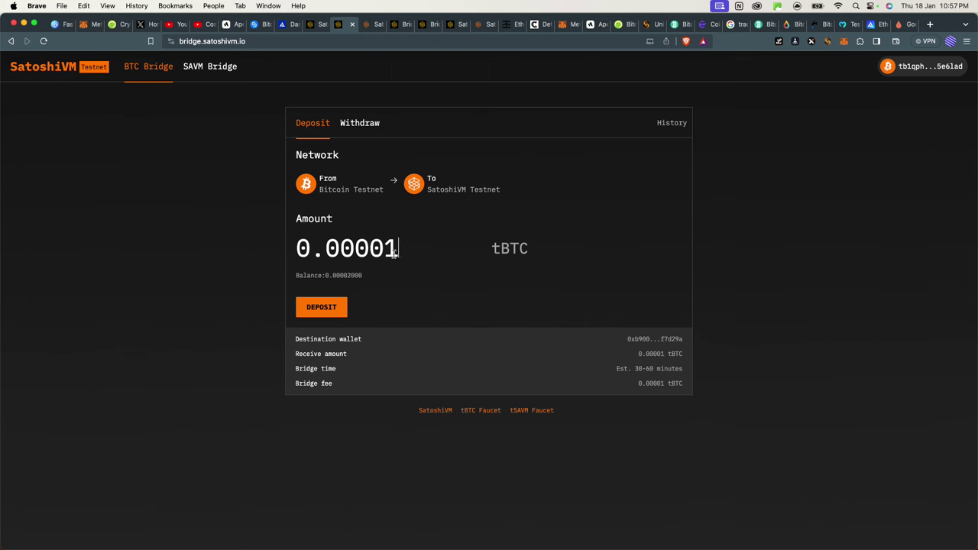
{"action": "key", "text": "BackSpace"}
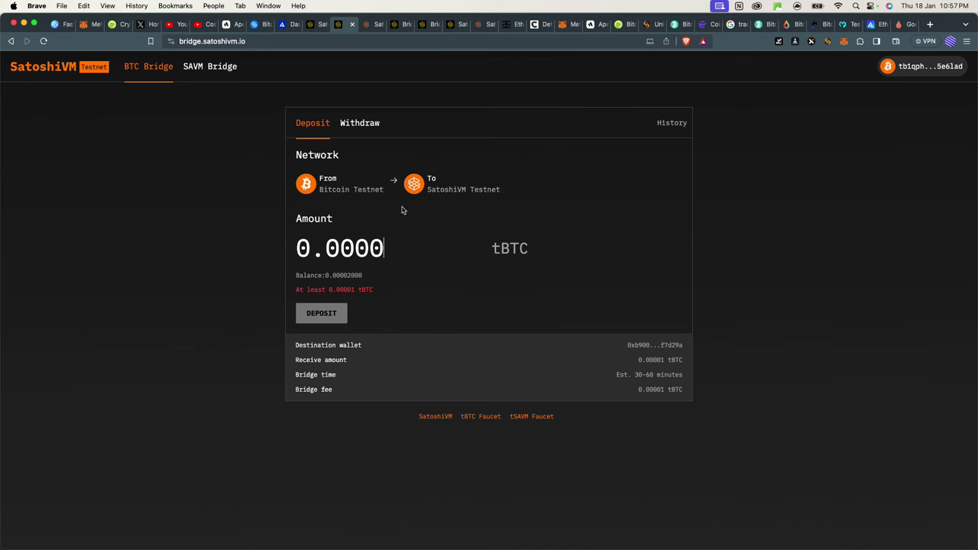
{"action": "type", "text": "2"}
{"action": "key", "text": "BackSpace"}
{"action": "type", "text": "2"}
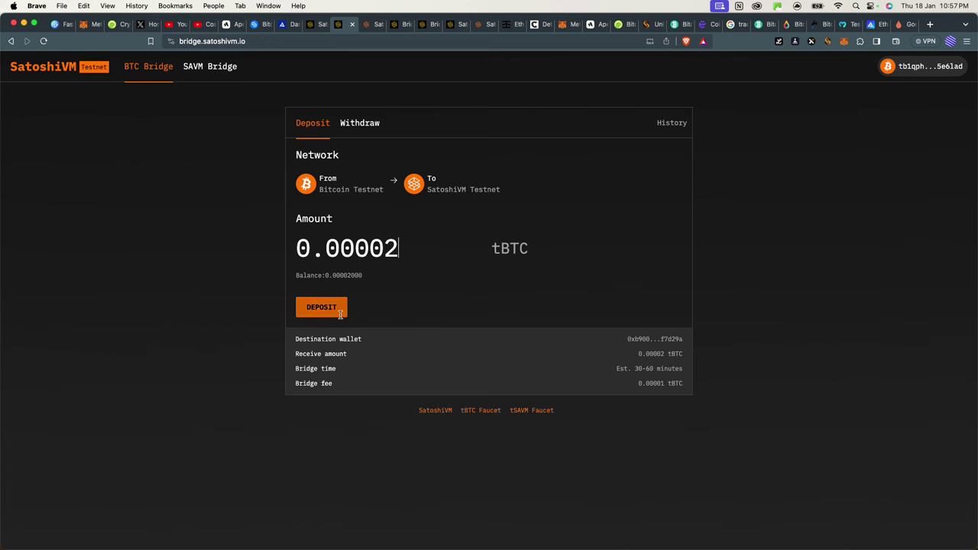
{"action": "left_click", "coordinate": [326, 309]}
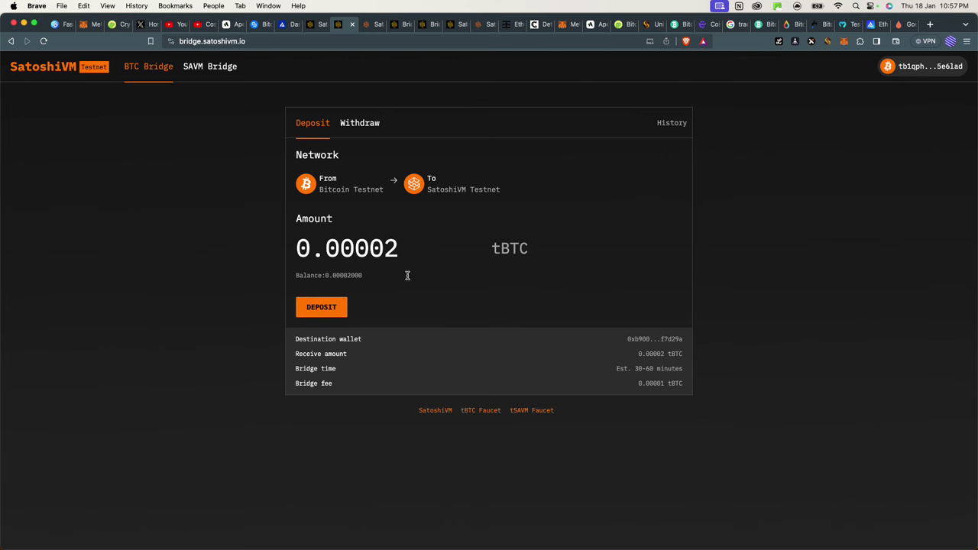
Try a 0.000002 tBTC deposit, then change the amount to 0.000001 tBTC.
{"action": "left_click", "coordinate": [412, 247]}
{"action": "key", "text": "BackSpace"}
{"action": "type", "text": "02"}
{"action": "left_click", "coordinate": [333, 315]}
{"action": "key", "text": "BackSpace"}
{"action": "type", "text": "1"}
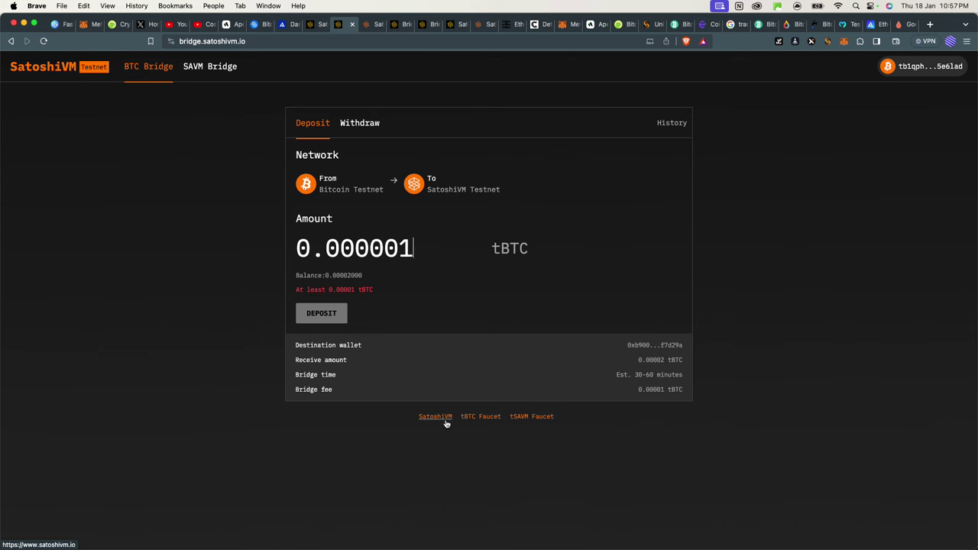
Open the tBTC Faucet link (coinfaucet.eu) in a new tab and go back to the bridge tab.
{"action": "scroll", "coordinate": [465, 417], "scroll_direction": "up", "scroll_amount": 5}
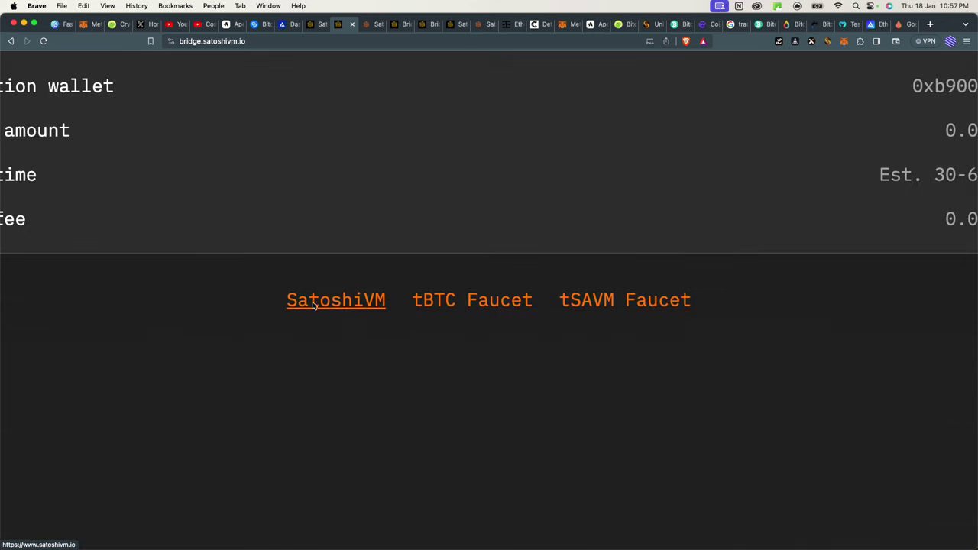
{"action": "scroll", "coordinate": [362, 310], "scroll_direction": "down", "scroll_amount": 5}
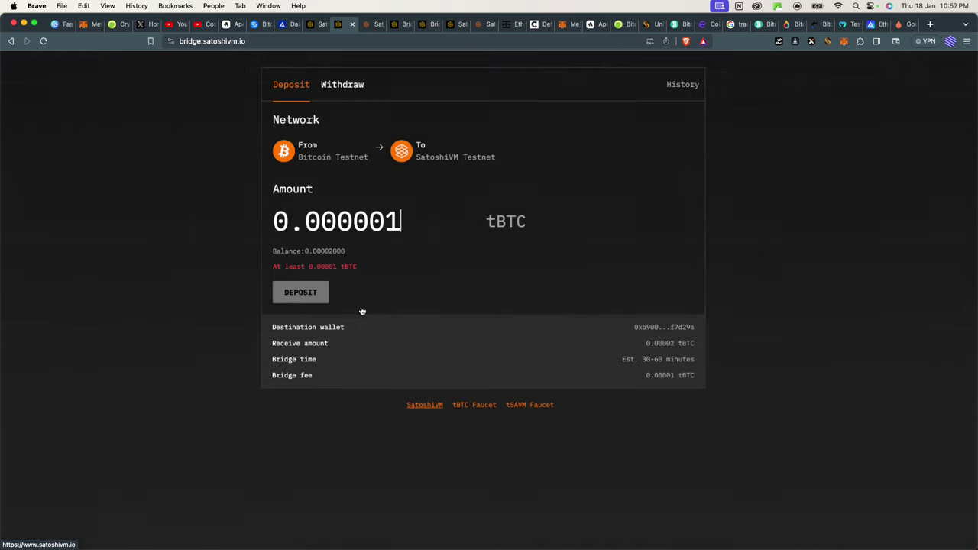
{"action": "scroll", "coordinate": [402, 375], "scroll_direction": "up", "scroll_amount": 3}
{"action": "scroll", "coordinate": [402, 374], "scroll_direction": "down", "scroll_amount": 4}
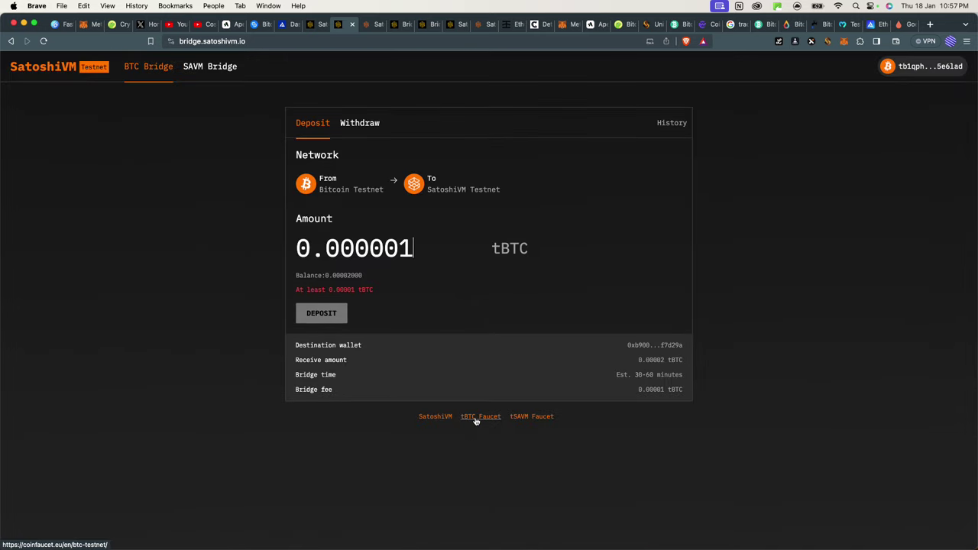
{"action": "right_click", "coordinate": [474, 420]}
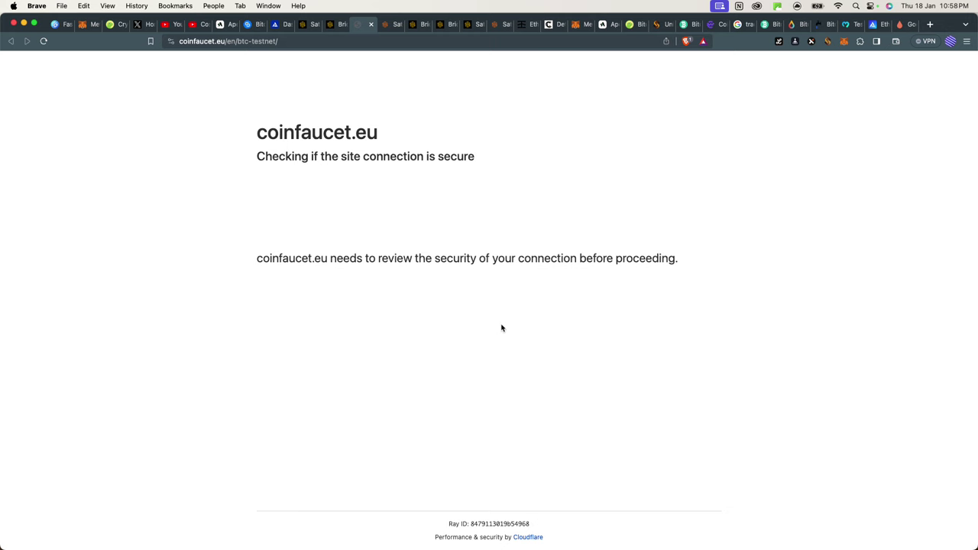
{"action": "left_click", "coordinate": [330, 23]}
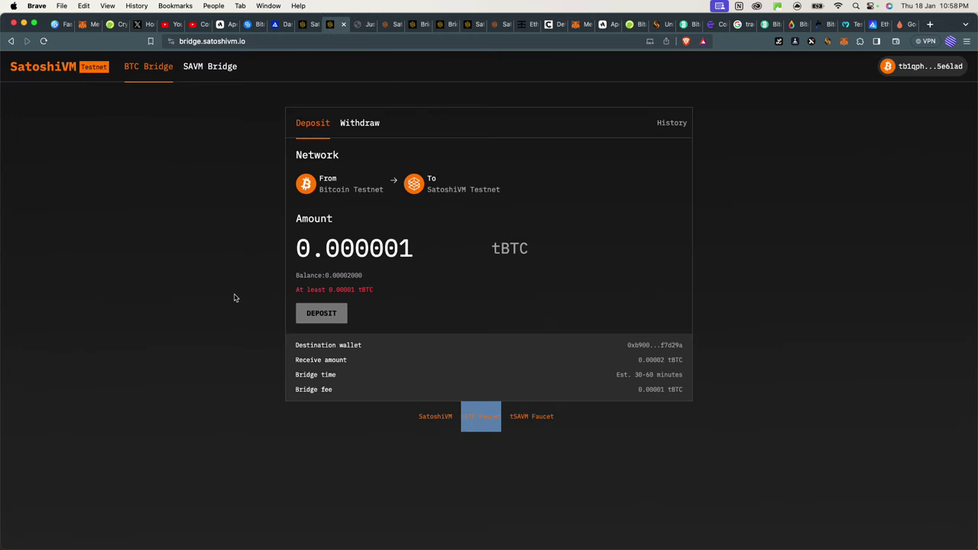
Toggle the BTC bridge between Withdraw and Deposit, then open the SAVM Bridge's Sepolia deposit form.
{"action": "left_click", "coordinate": [359, 122]}
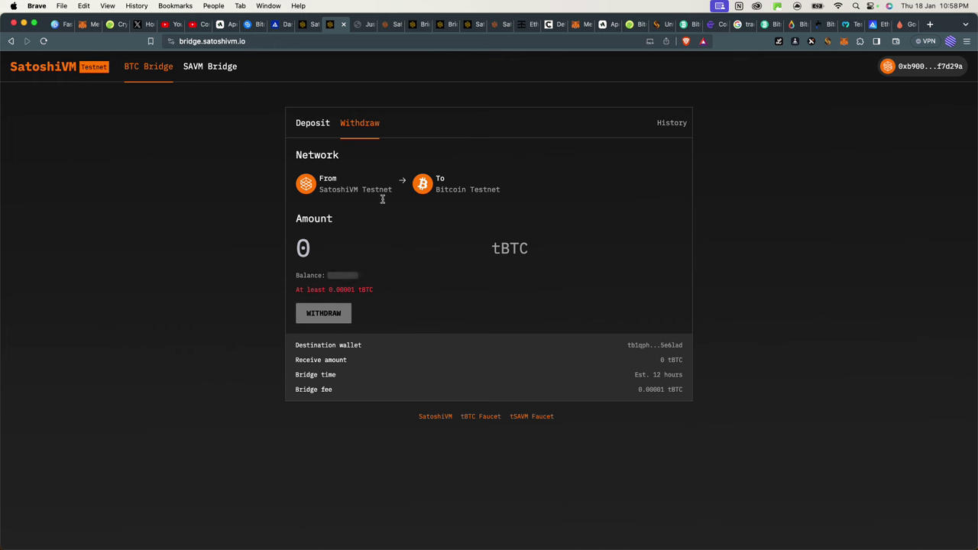
{"action": "left_click", "coordinate": [330, 128]}
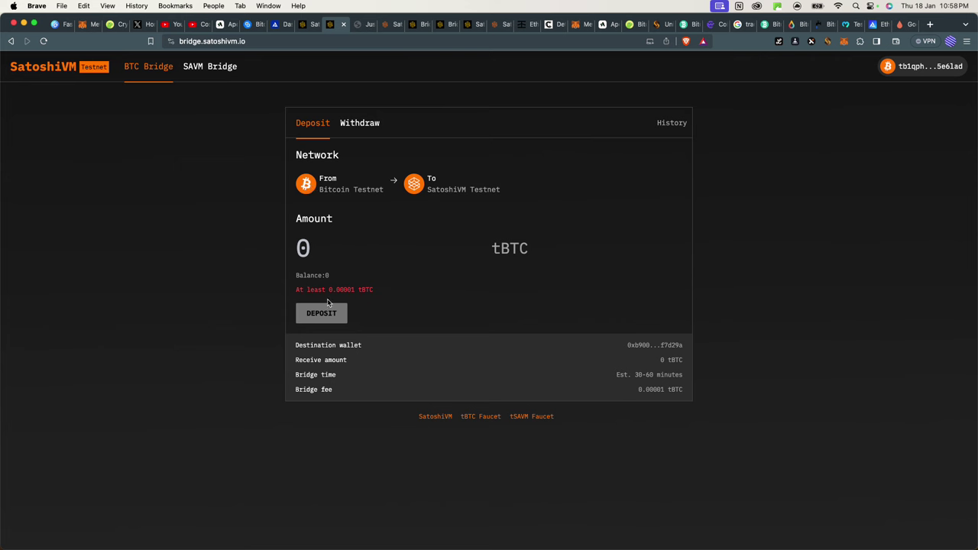
{"action": "left_click", "coordinate": [357, 123]}
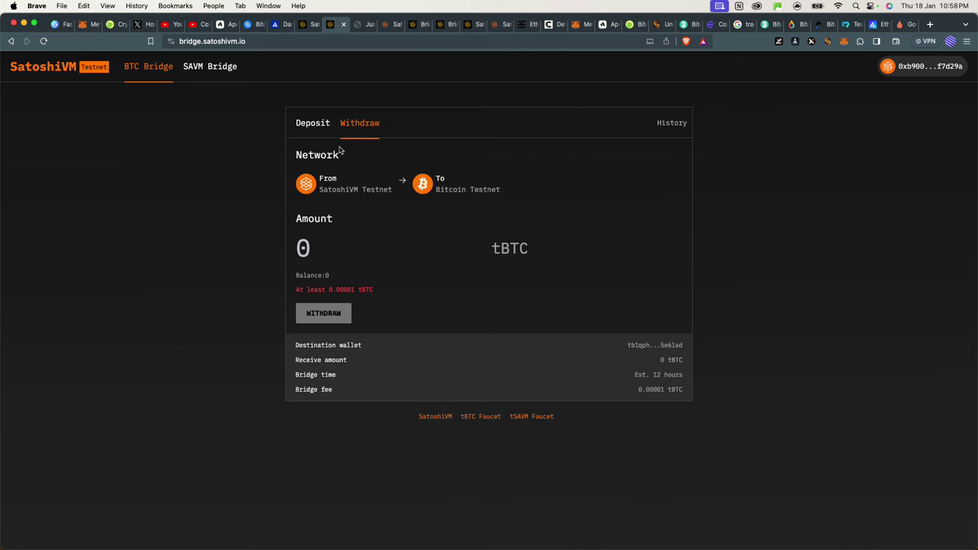
{"action": "left_click", "coordinate": [216, 68]}
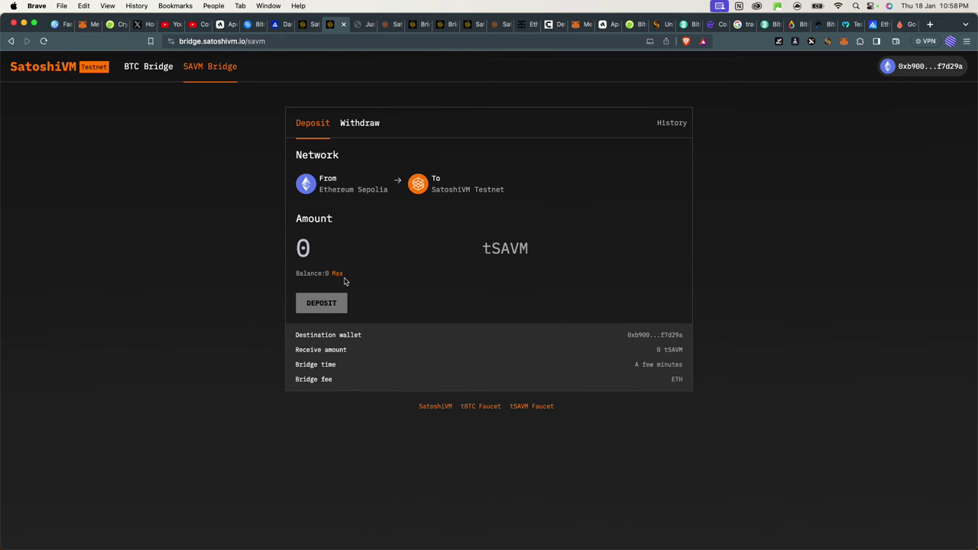
On the SAVM Withdraw form, claim 0.21 tSAVM from the tSAVM Faucet, confirming in MetaMask.
{"action": "scroll", "coordinate": [344, 281], "scroll_direction": "up", "scroll_amount": 5}
{"action": "scroll", "coordinate": [264, 360], "scroll_direction": "down", "scroll_amount": 2}
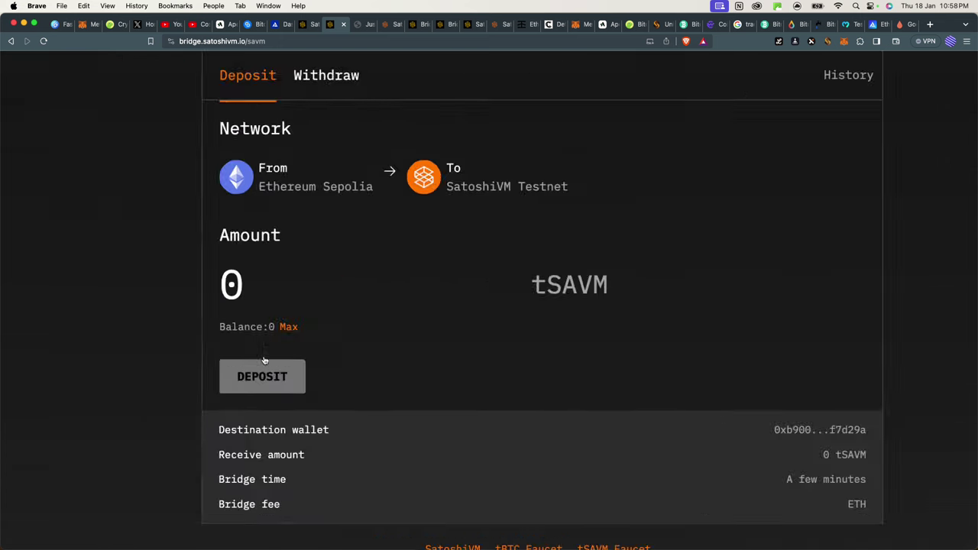
{"action": "scroll", "coordinate": [263, 360], "scroll_direction": "down", "scroll_amount": 3}
{"action": "left_click", "coordinate": [361, 123]}
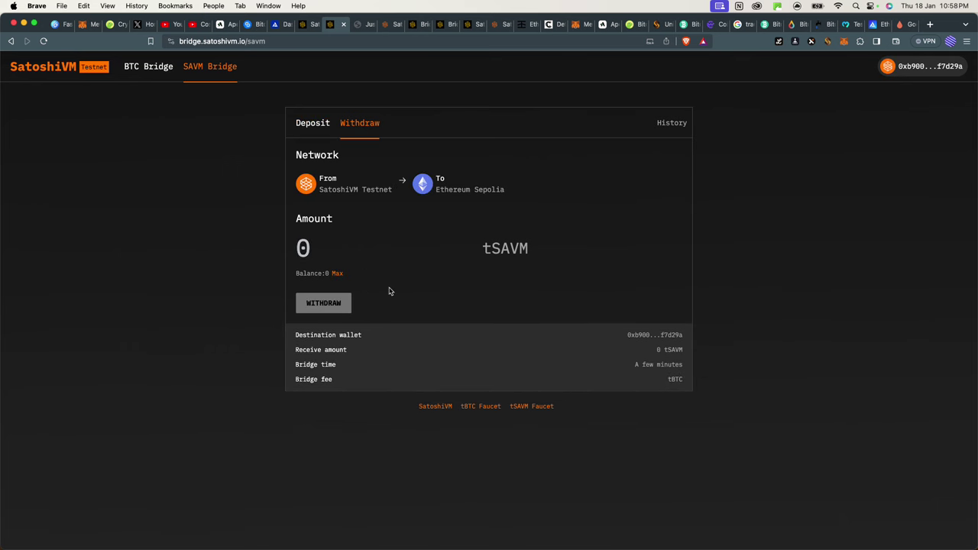
{"action": "right_click", "coordinate": [533, 412]}
{"action": "left_click", "coordinate": [507, 436]}
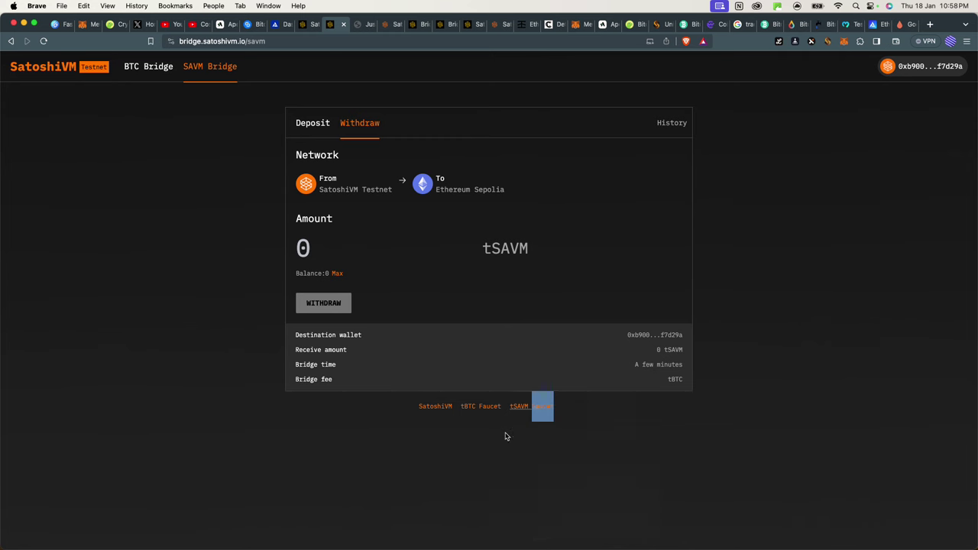
{"action": "left_click", "coordinate": [537, 410]}
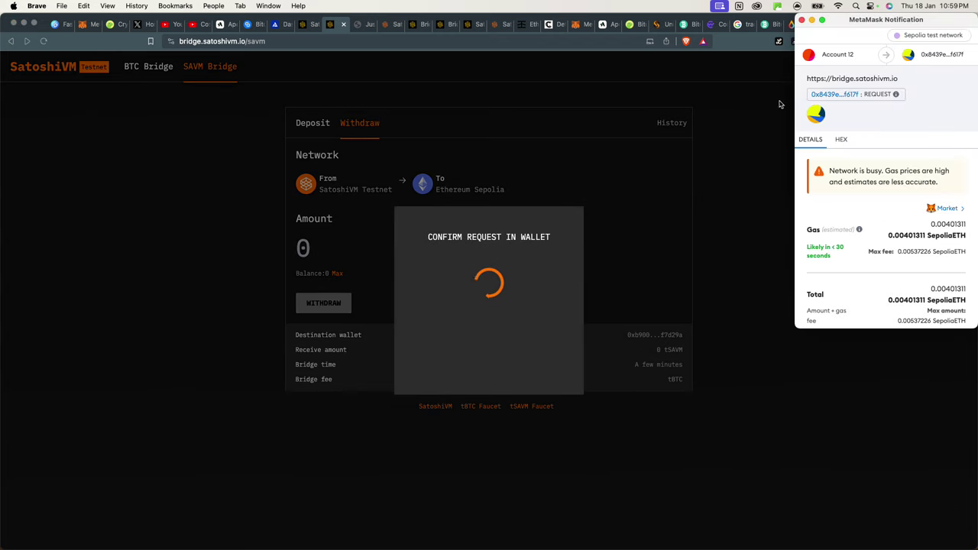
{"action": "scroll", "coordinate": [915, 197], "scroll_direction": "down", "scroll_amount": 2}
{"action": "left_click", "coordinate": [930, 309]}
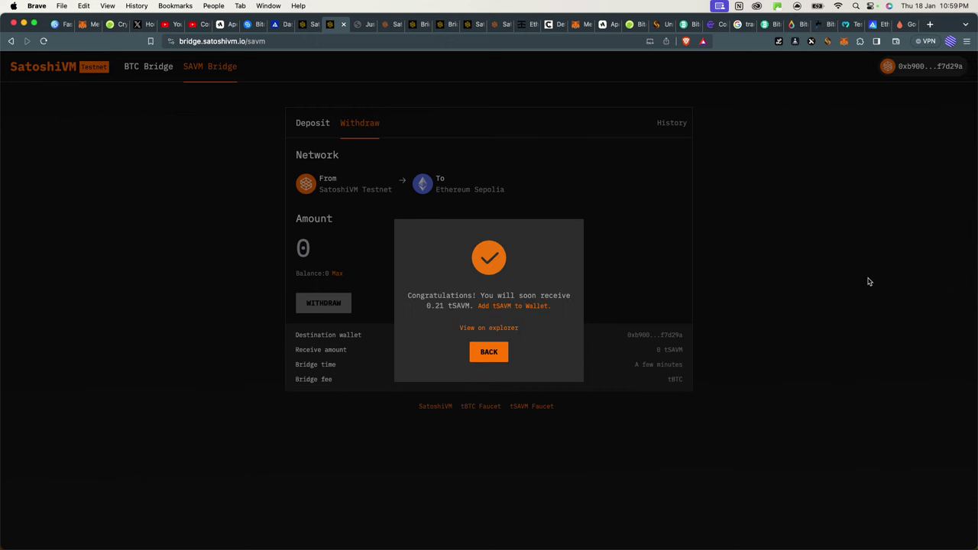
{"action": "left_click", "coordinate": [490, 353]}
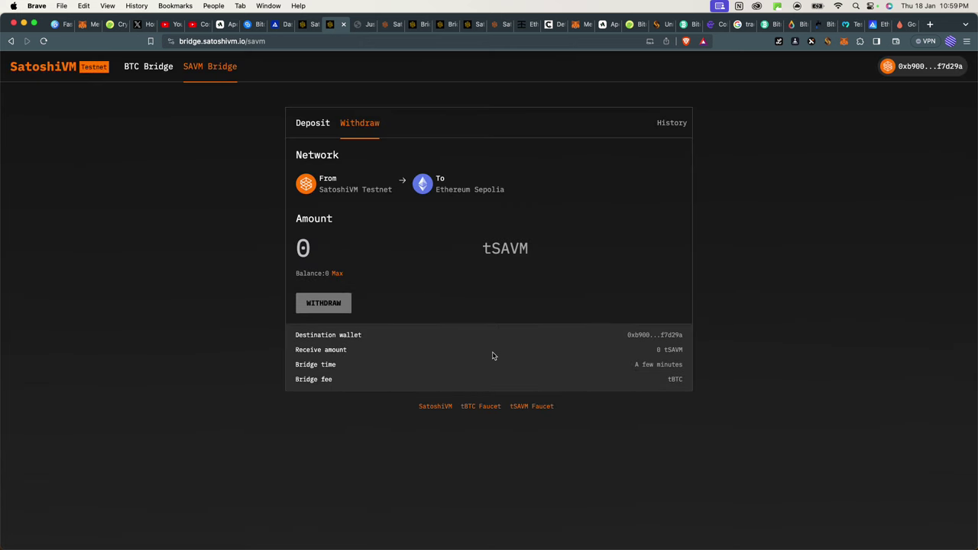
After a glance at the UniSat wallet, use Max on the Deposit form to fill 0.21 tSAVM.
{"action": "left_click", "coordinate": [338, 273]}
{"action": "left_click", "coordinate": [827, 40]}
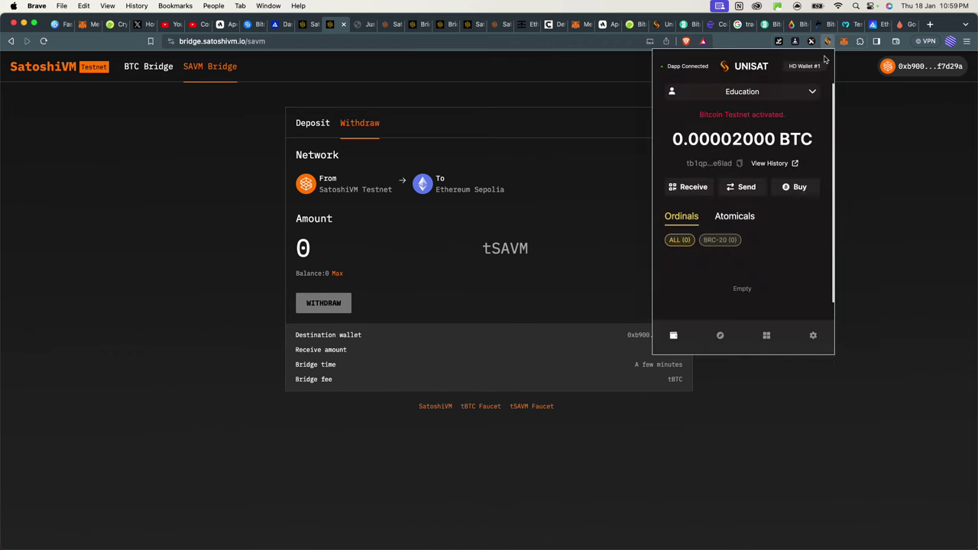
{"action": "scroll", "coordinate": [765, 219], "scroll_direction": "down", "scroll_amount": 2}
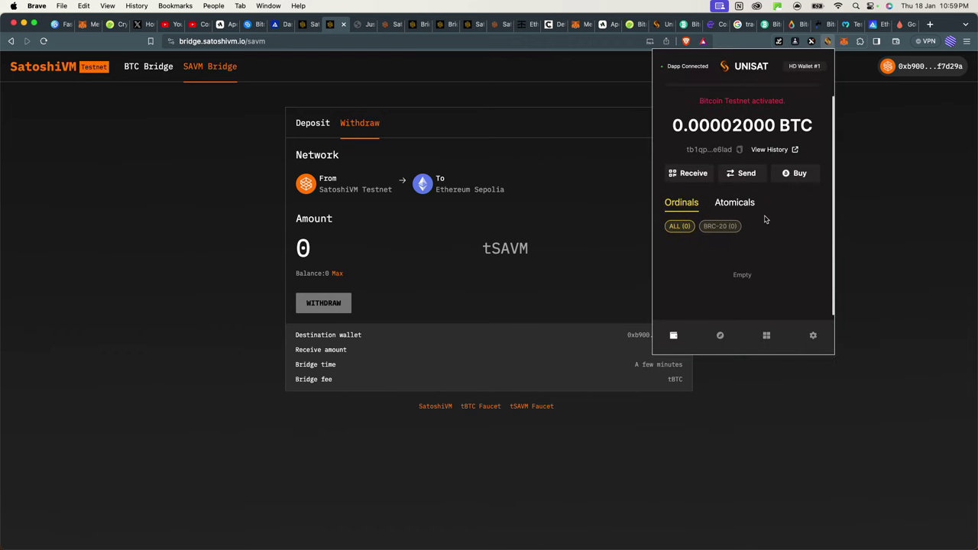
{"action": "left_click", "coordinate": [873, 257]}
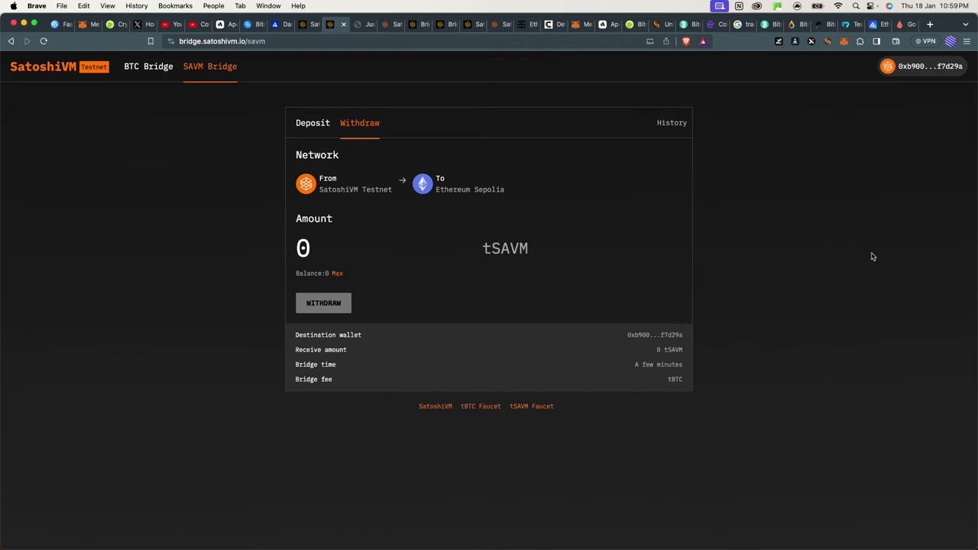
{"action": "left_click", "coordinate": [400, 236]}
{"action": "left_click", "coordinate": [312, 125]}
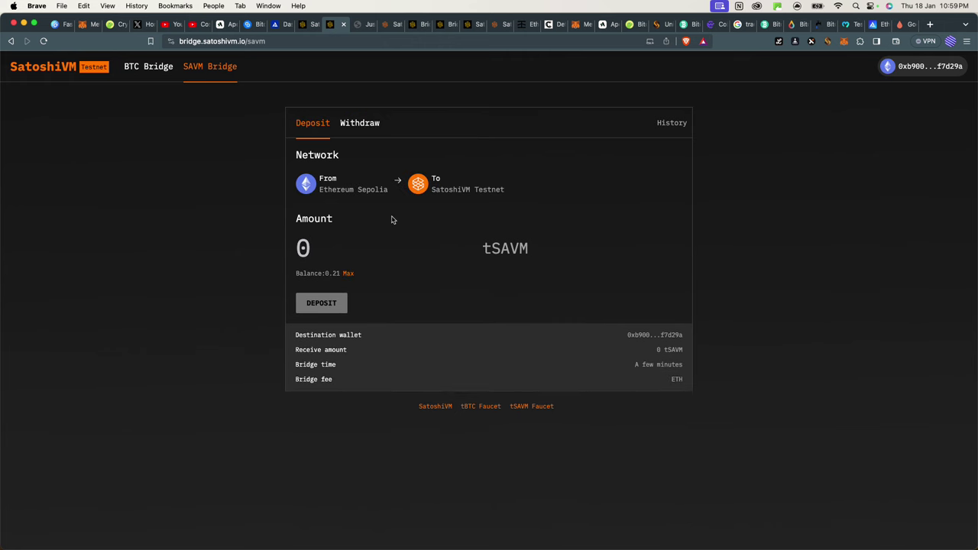
{"action": "left_click", "coordinate": [349, 274]}
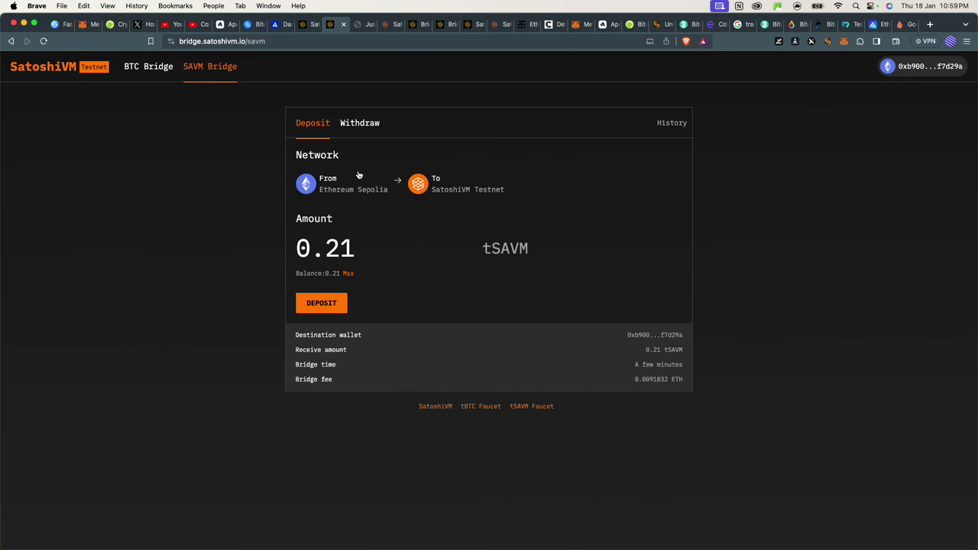
Change the amount to 0.1 tSAVM and deposit, approving the spending cap and transaction in MetaMask.
{"action": "left_click", "coordinate": [354, 241]}
{"action": "key", "text": "BackSpace"}
{"action": "key", "text": "BackSpace"}
{"action": "type", "text": "1"}
{"action": "left_click", "coordinate": [321, 302]}
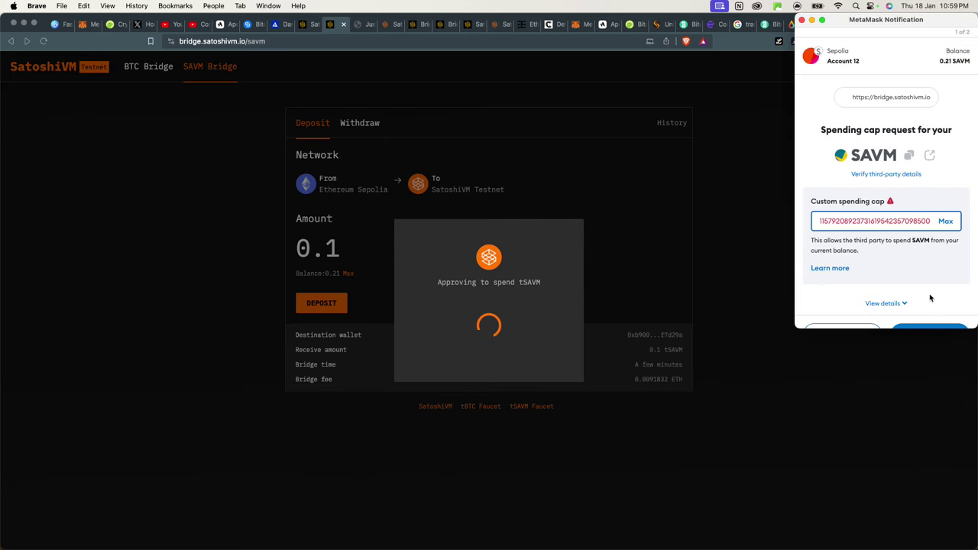
{"action": "scroll", "coordinate": [933, 298], "scroll_direction": "down", "scroll_amount": 2}
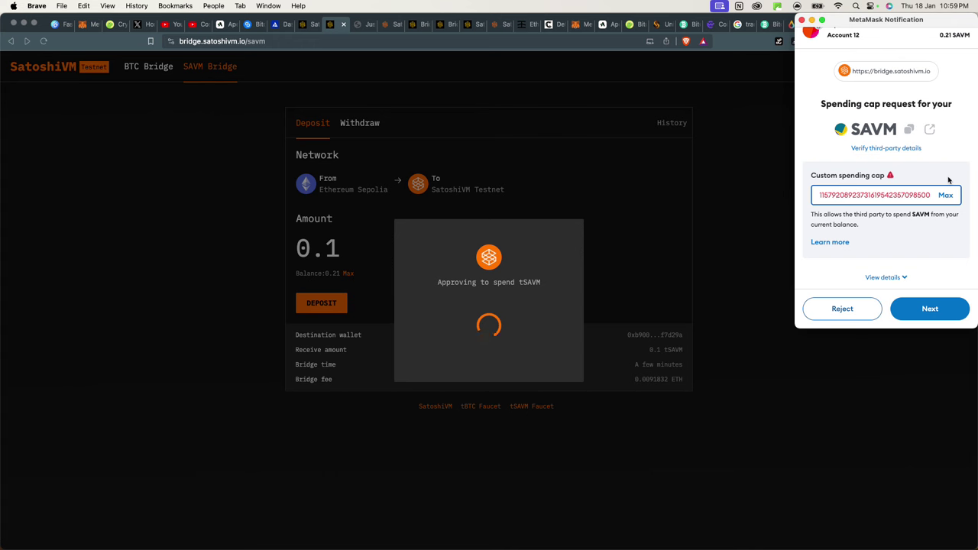
{"action": "left_click", "coordinate": [930, 309]}
{"action": "left_click", "coordinate": [932, 326]}
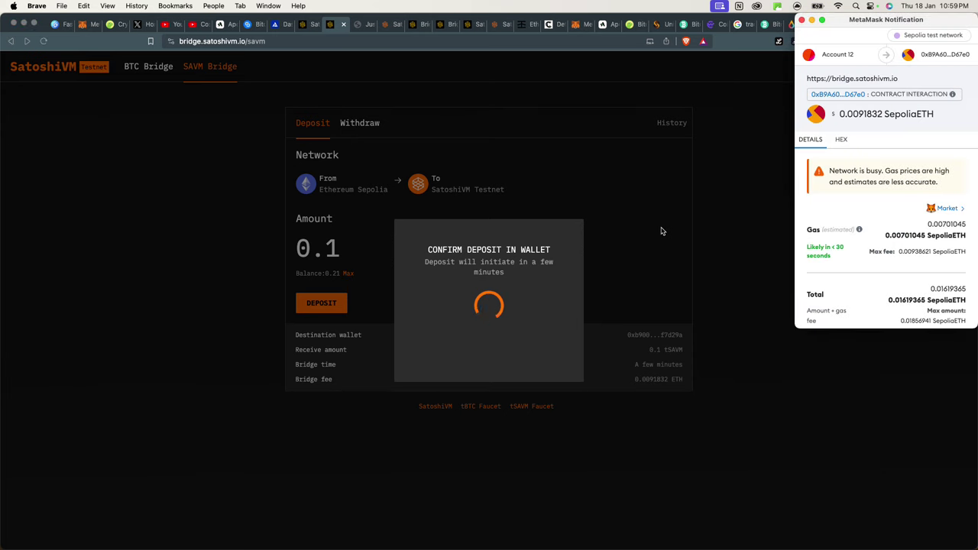
{"action": "scroll", "coordinate": [901, 298], "scroll_direction": "down", "scroll_amount": 2}
{"action": "left_click", "coordinate": [931, 314]}
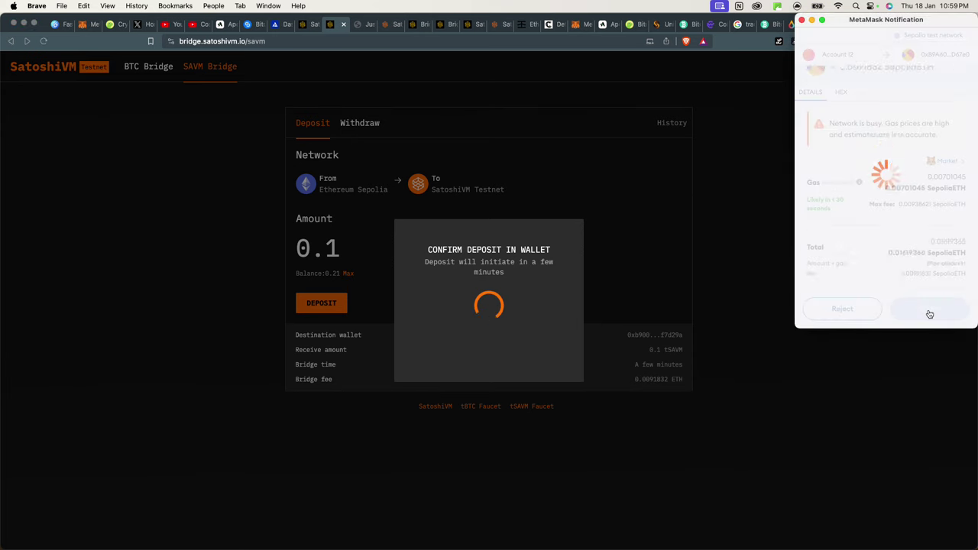
{"action": "left_click", "coordinate": [491, 353]}
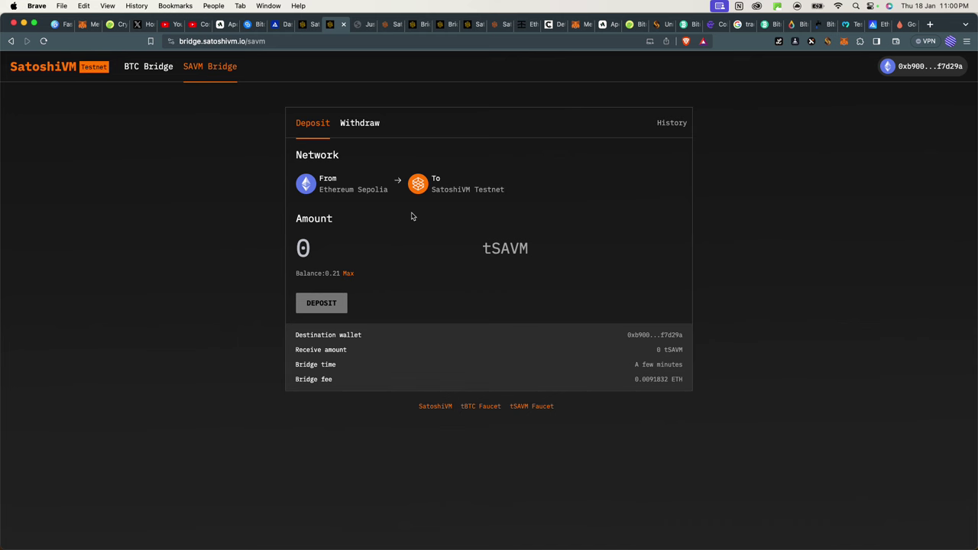
Flip between Withdraw and Deposit on both bridges, ending on the SAVM deposit form showing 0.11 tSAVM.
{"action": "left_click", "coordinate": [368, 128]}
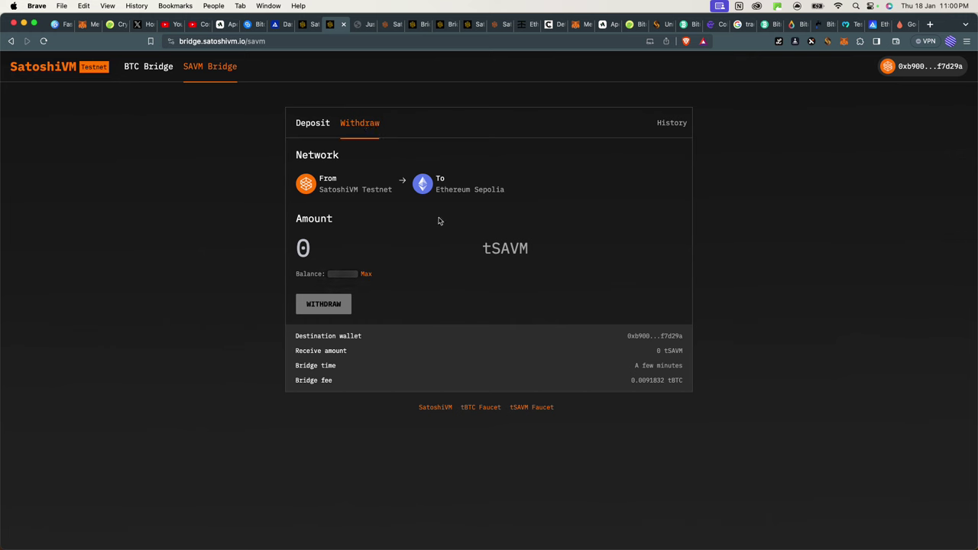
{"action": "left_click", "coordinate": [321, 136]}
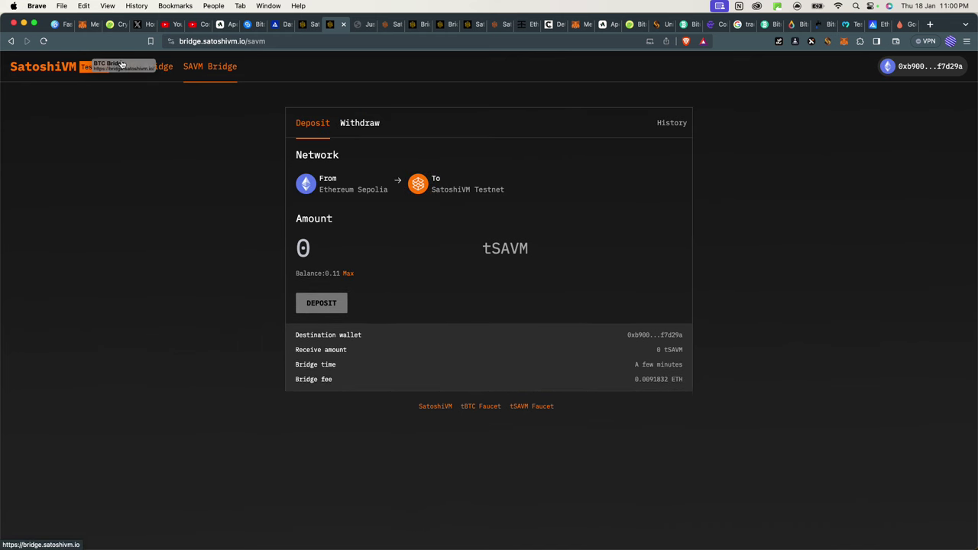
{"action": "left_click", "coordinate": [147, 69]}
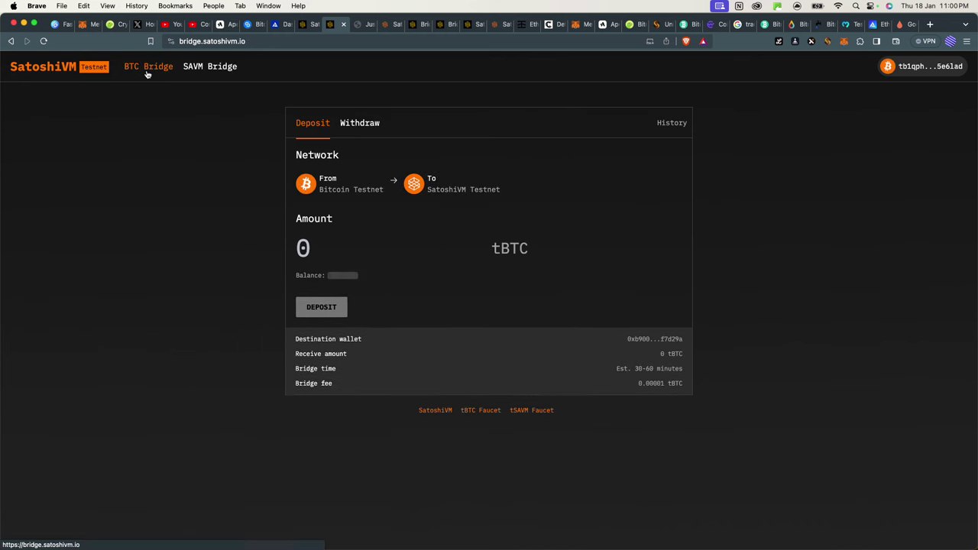
{"action": "left_click", "coordinate": [349, 128]}
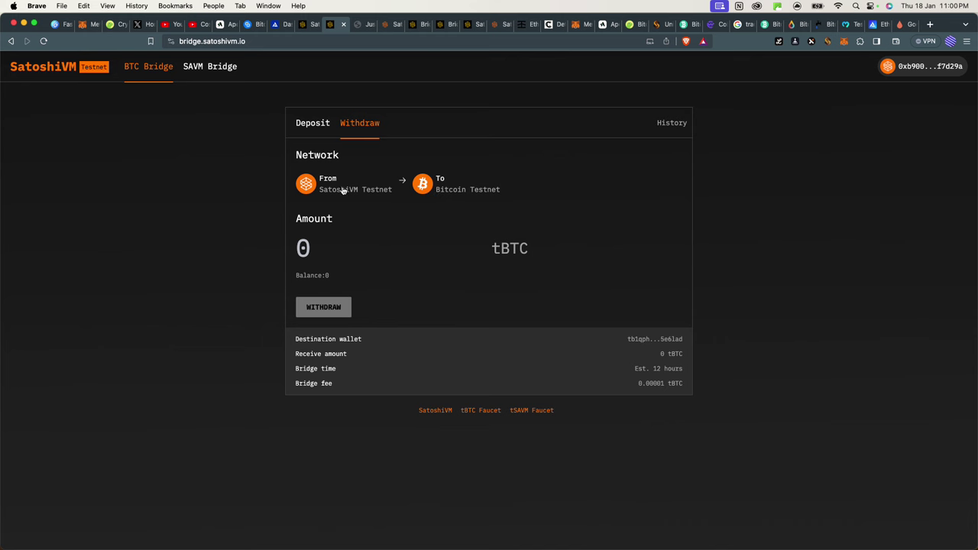
{"action": "left_click", "coordinate": [319, 122]}
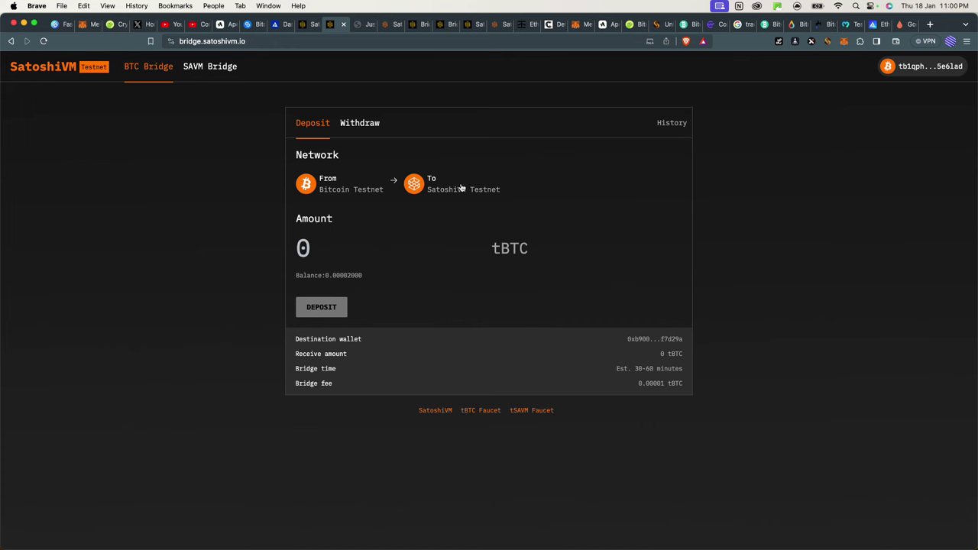
{"action": "left_click", "coordinate": [368, 128]}
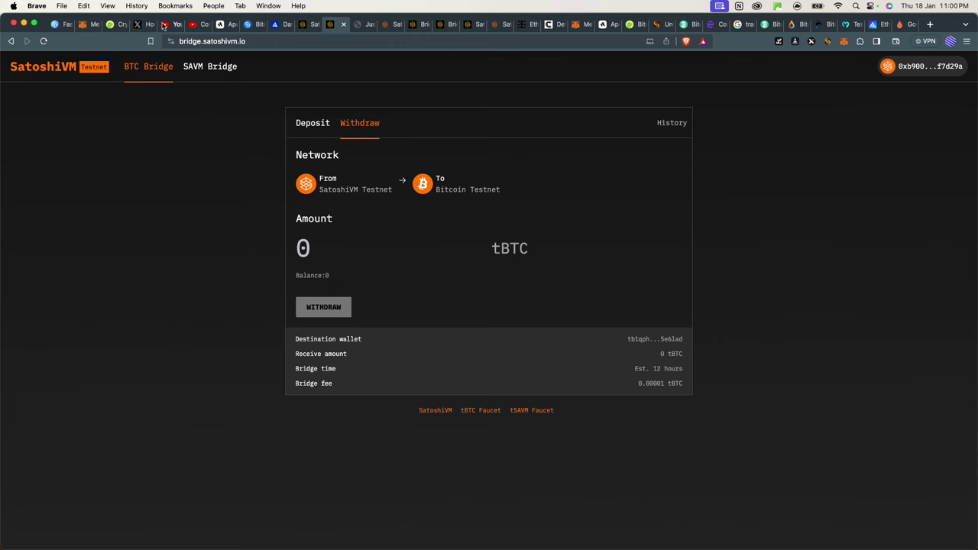
{"action": "left_click", "coordinate": [207, 66]}
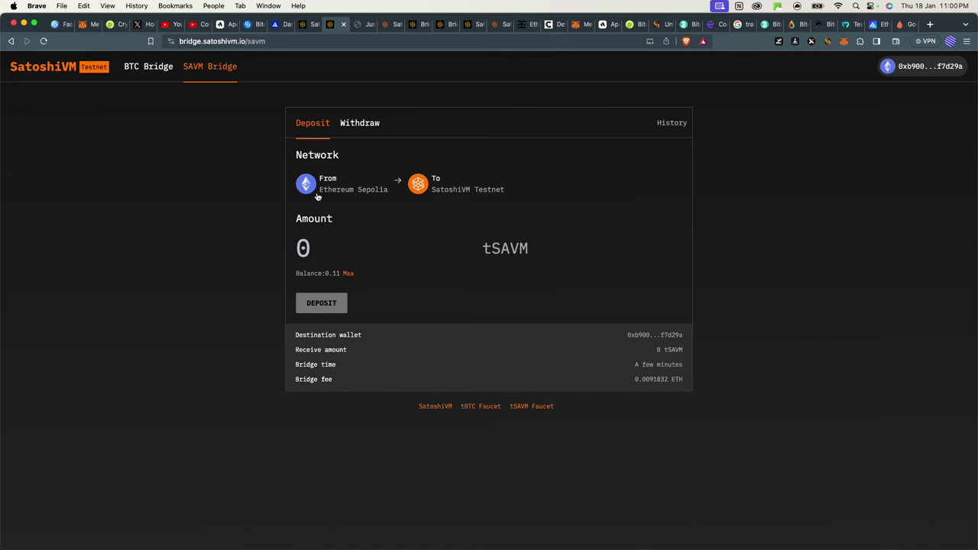
{"action": "left_click", "coordinate": [360, 126]}
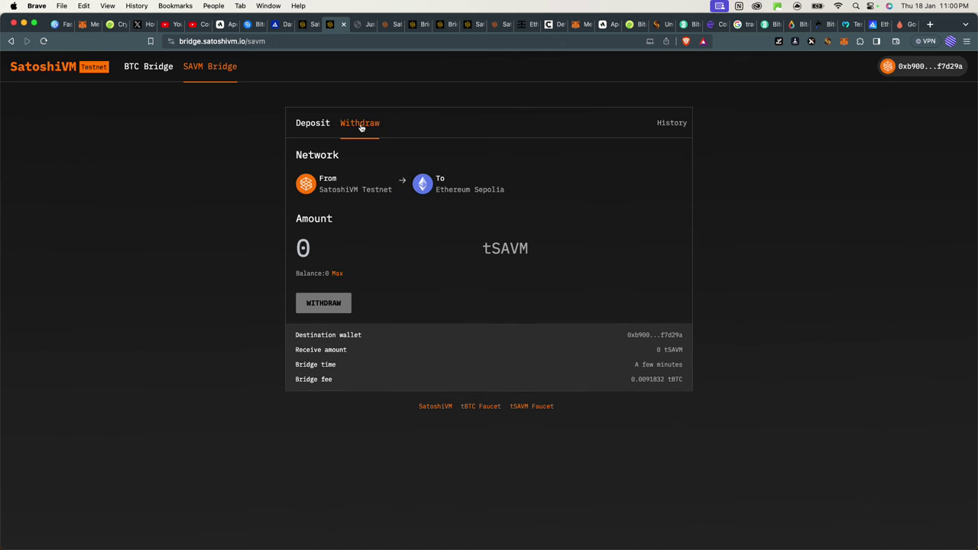
{"action": "scroll", "coordinate": [340, 271], "scroll_direction": "up", "scroll_amount": 5}
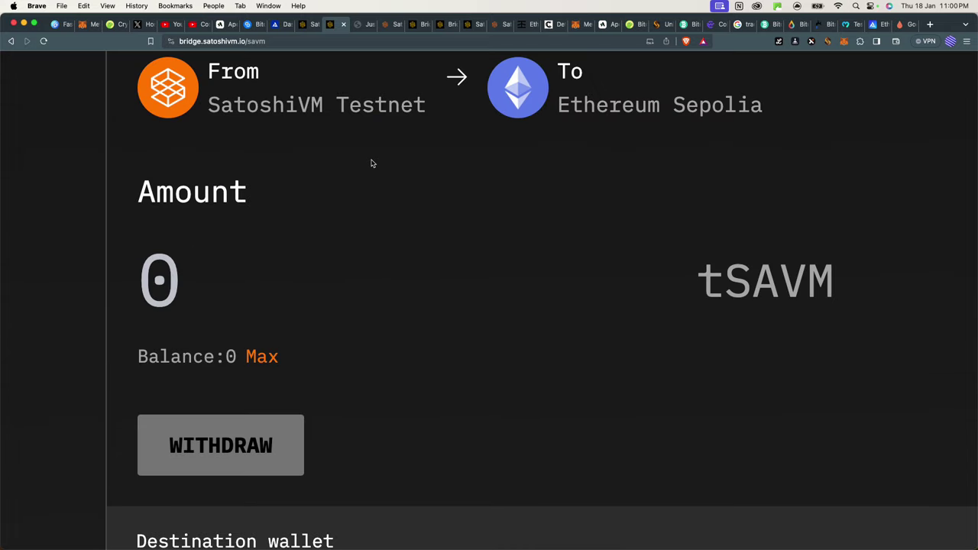
{"action": "scroll", "coordinate": [372, 163], "scroll_direction": "down", "scroll_amount": 5}
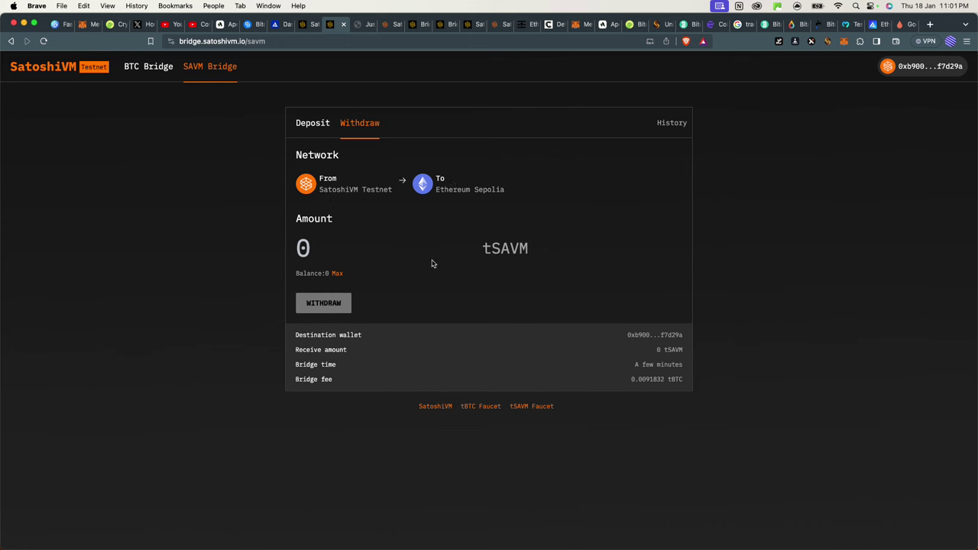
{"action": "left_click", "coordinate": [328, 131]}
{"action": "left_click", "coordinate": [353, 125]}
{"action": "left_click", "coordinate": [322, 124]}
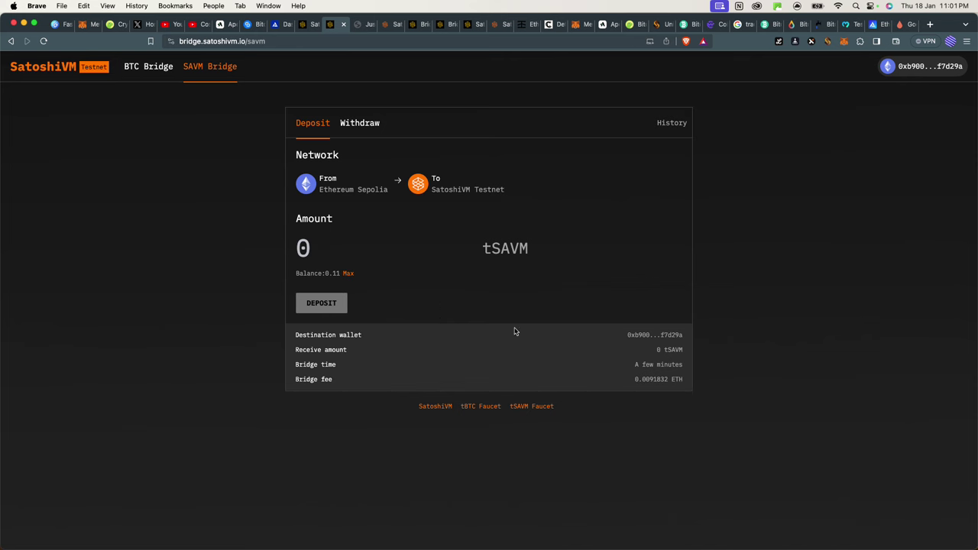
Open the SatoshiVM site and the tBTC Faucet footer links in new tabs.
{"action": "right_click", "coordinate": [440, 406]}
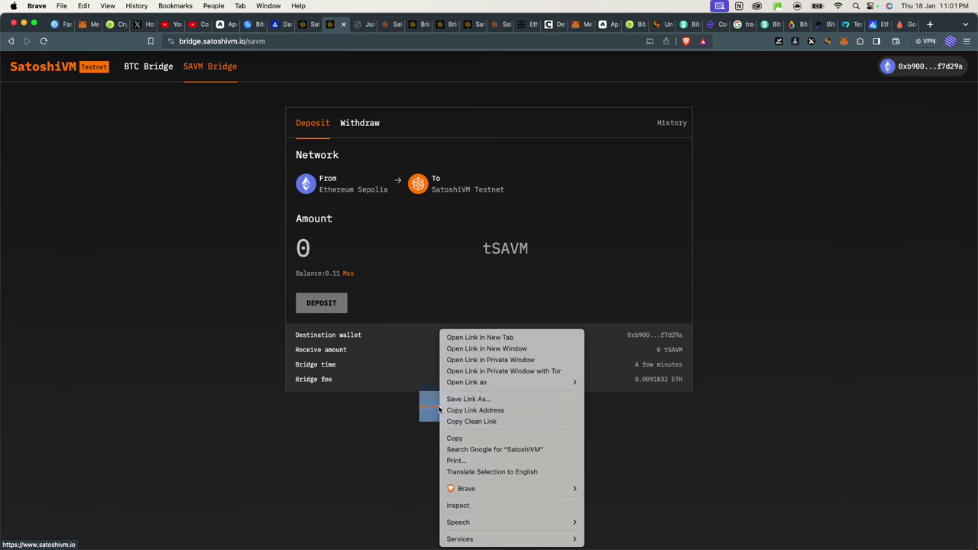
{"action": "left_click", "coordinate": [476, 338]}
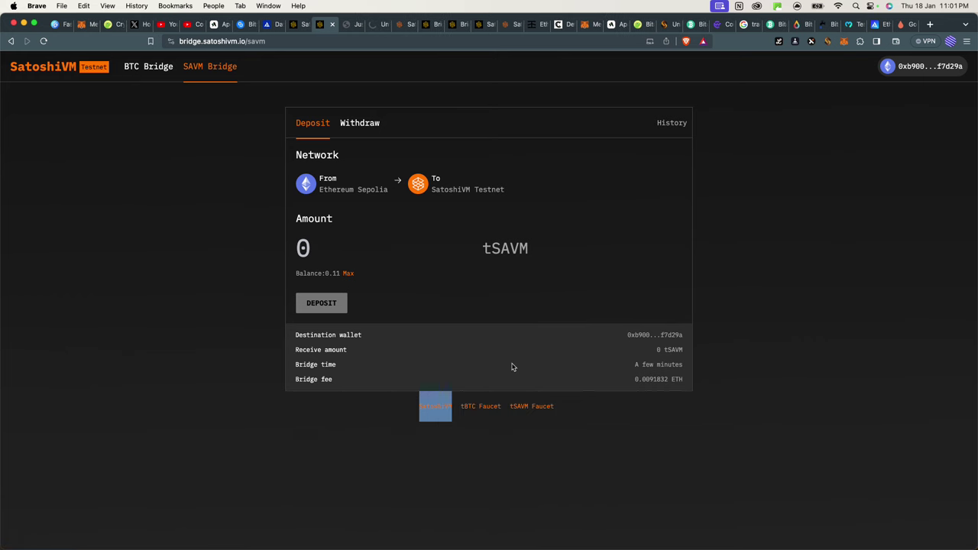
{"action": "right_click", "coordinate": [493, 408]}
{"action": "left_click", "coordinate": [527, 337]}
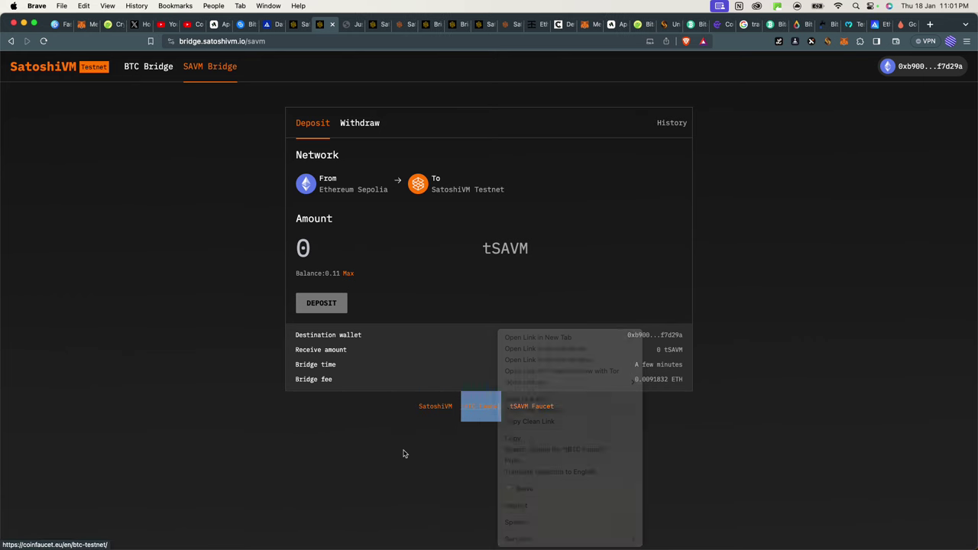
Glance at the faucet tab, then return to the bridge's SAVM withdraw form.
{"action": "left_click", "coordinate": [353, 26]}
{"action": "left_click", "coordinate": [324, 25]}
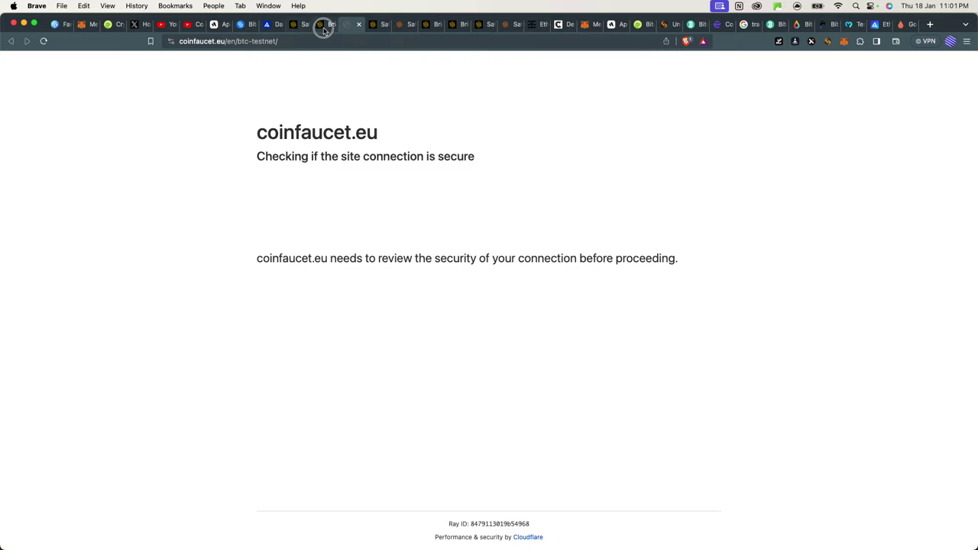
{"action": "left_click", "coordinate": [577, 435]}
{"action": "scroll", "coordinate": [524, 413], "scroll_direction": "up", "scroll_amount": 5}
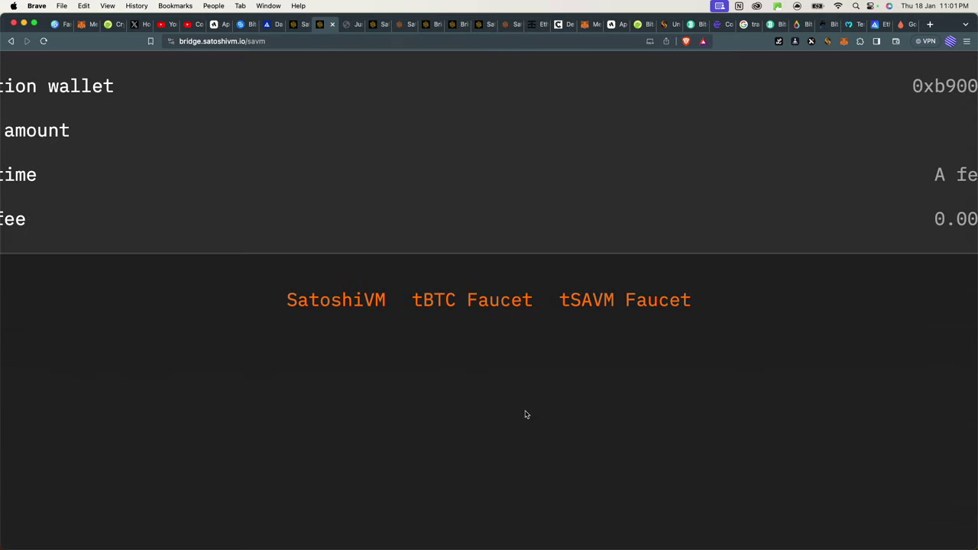
{"action": "scroll", "coordinate": [523, 317], "scroll_direction": "down", "scroll_amount": 5}
{"action": "left_click", "coordinate": [369, 121]}
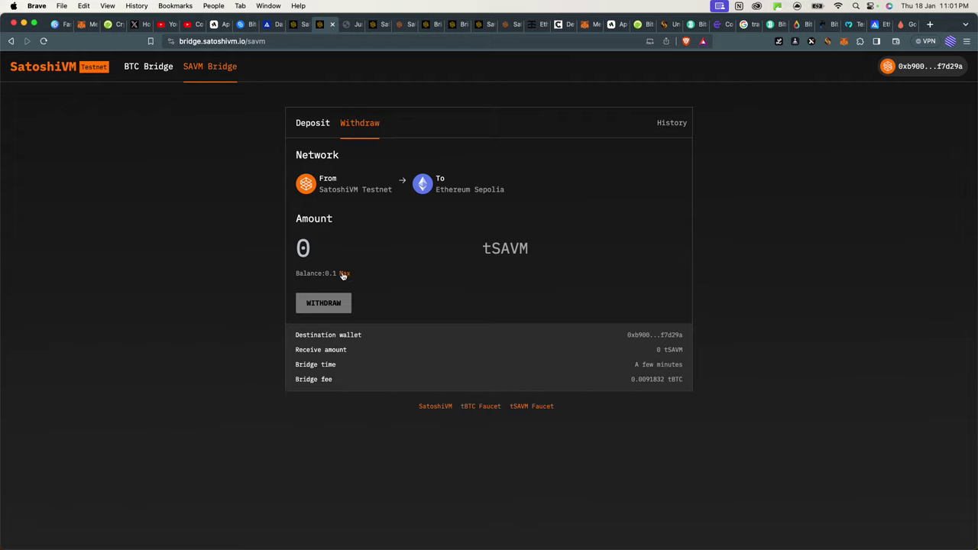
Enter 0.05 tSAVM as the withdrawal amount and submit the withdrawal.
{"action": "scroll", "coordinate": [366, 248], "scroll_direction": "up", "scroll_amount": 5}
{"action": "scroll", "coordinate": [515, 244], "scroll_direction": "down", "scroll_amount": 5}
{"action": "left_click", "coordinate": [319, 249]}
{"action": "type", "text": "0.05"}
{"action": "left_click", "coordinate": [326, 306]}
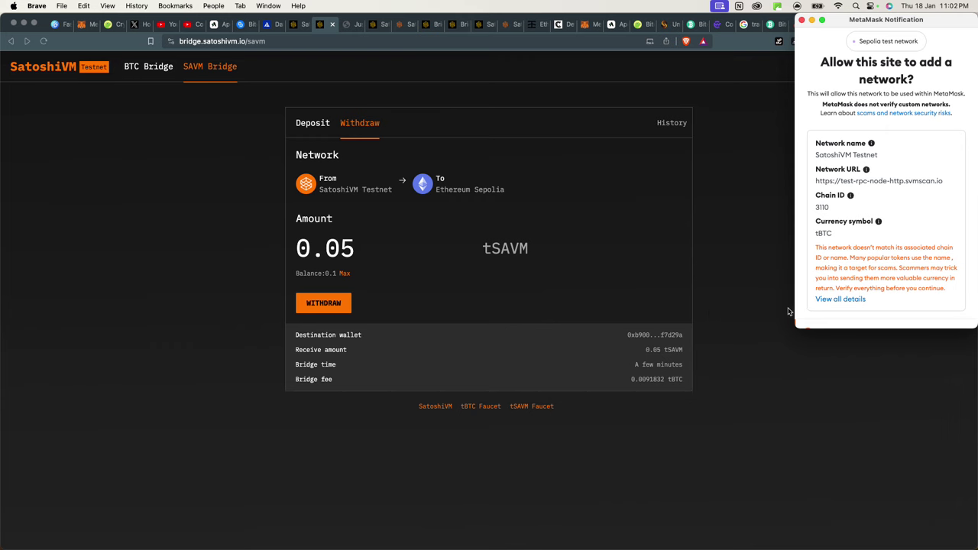
Approve adding SatoshiVM Testnet in MetaMask and allow switching to it from Sepolia.
{"action": "scroll", "coordinate": [968, 249], "scroll_direction": "down", "scroll_amount": 3}
{"action": "left_click", "coordinate": [951, 305]}
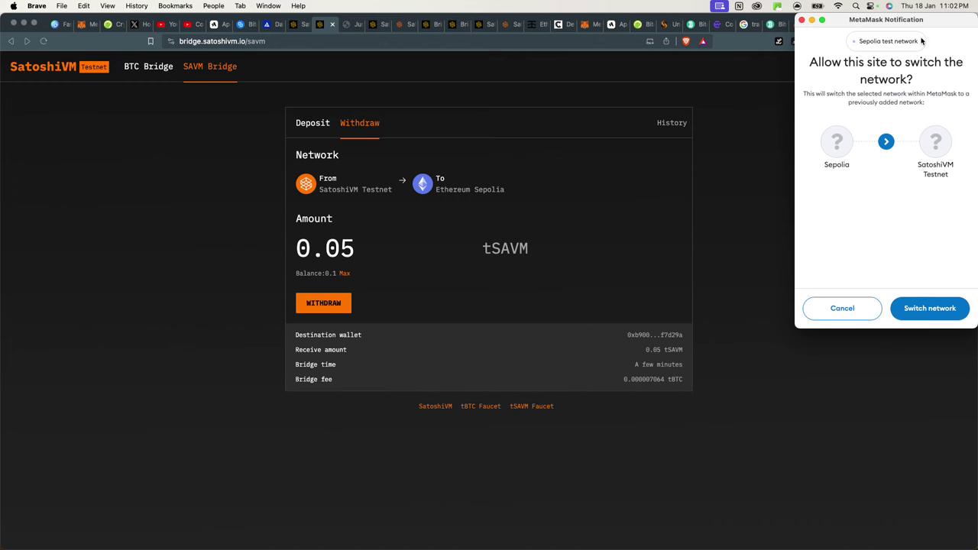
{"action": "left_click_drag", "start_coordinate": [904, 28], "coordinate": [852, 45]}
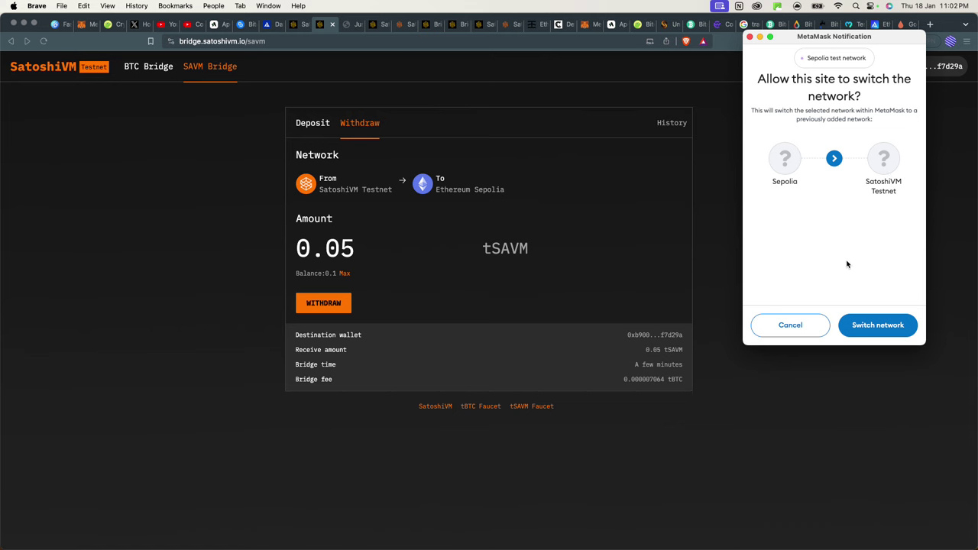
{"action": "left_click", "coordinate": [877, 327]}
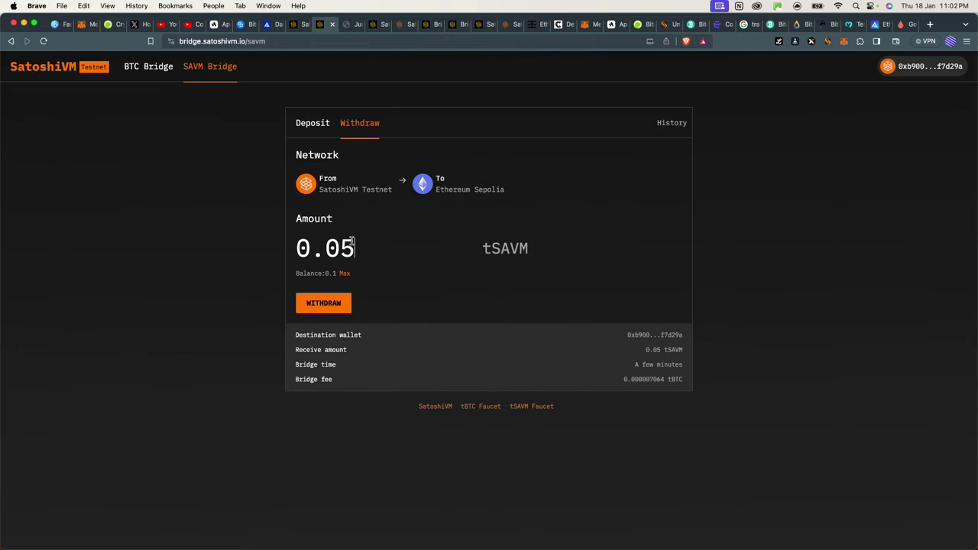
Review the pending 0.1 tSAVM deposit in history, then open the BTC Bridge withdraw form.
{"action": "left_click", "coordinate": [323, 128]}
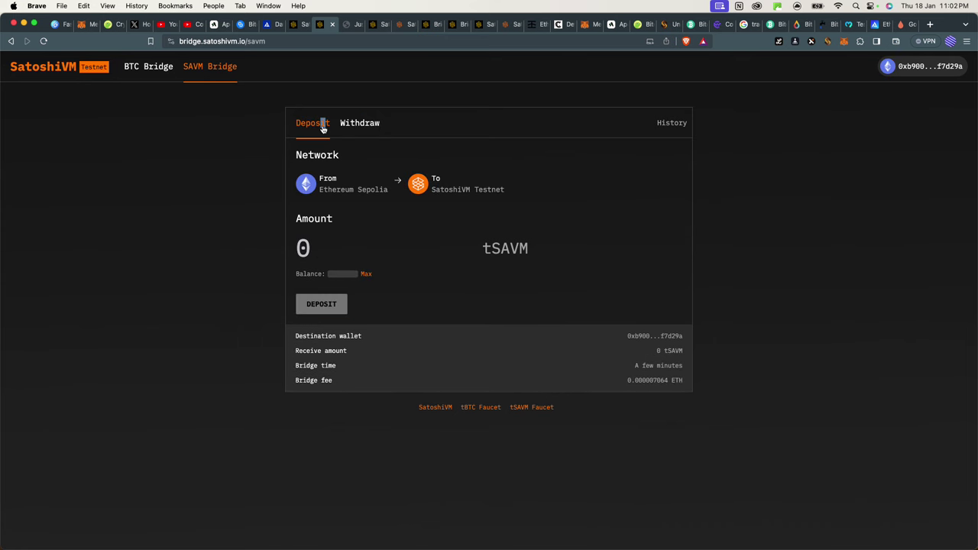
{"action": "left_click", "coordinate": [672, 125]}
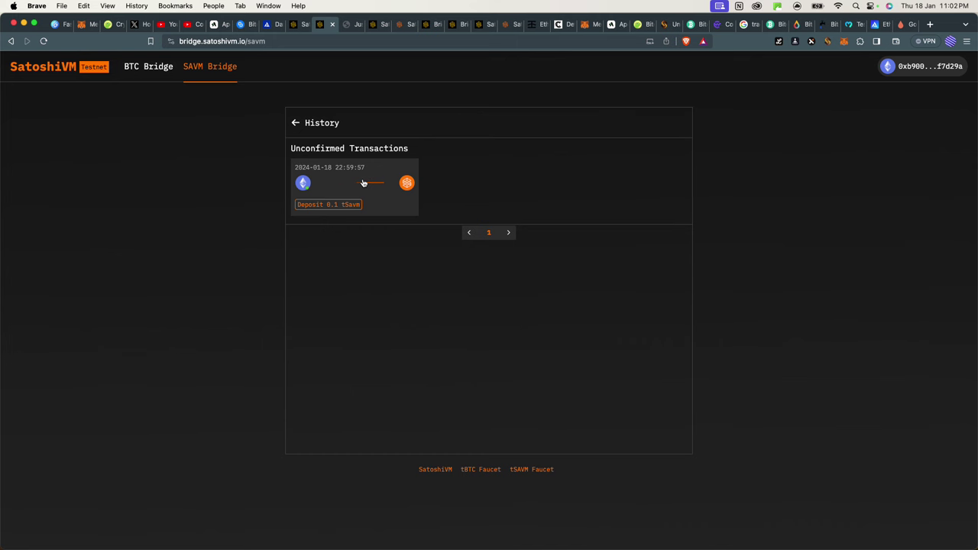
{"action": "left_click", "coordinate": [298, 124]}
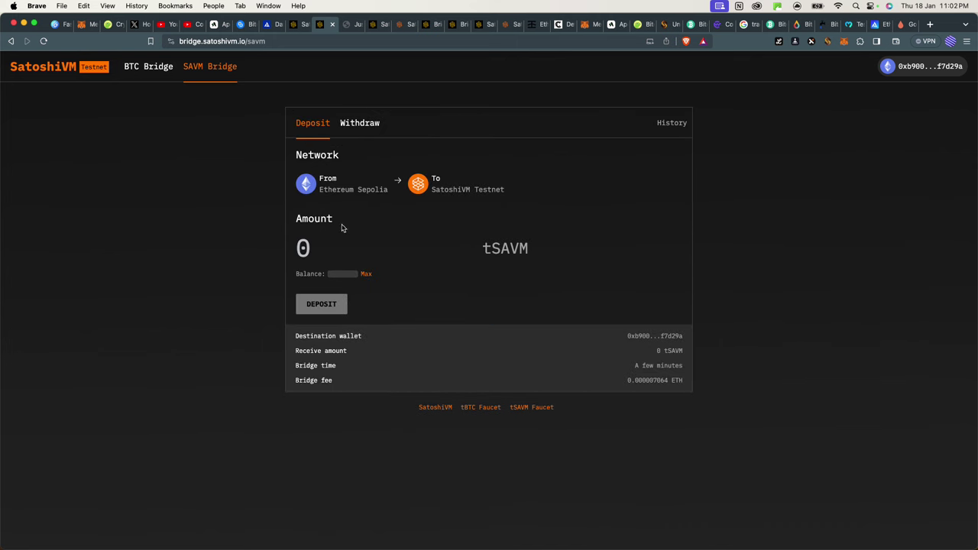
{"action": "left_click", "coordinate": [156, 66]}
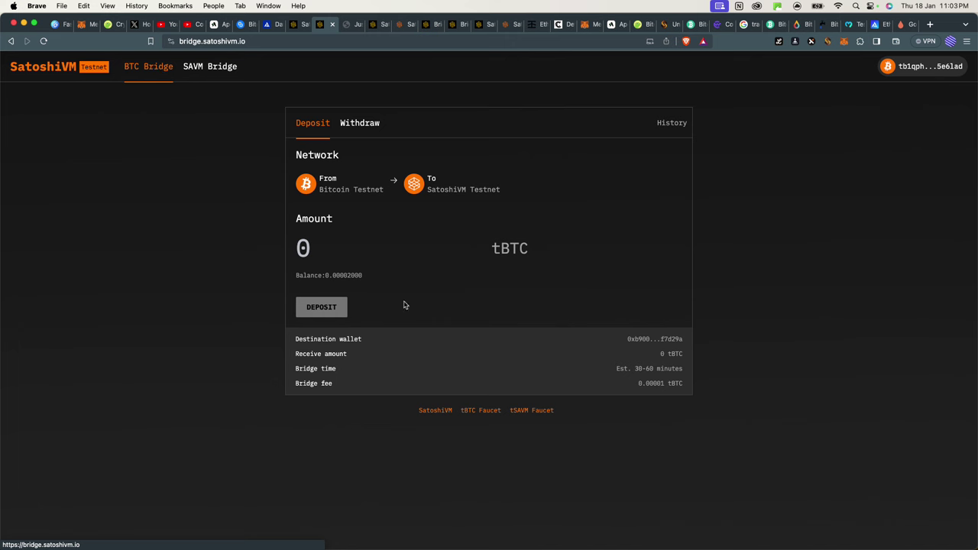
{"action": "left_click", "coordinate": [359, 127]}
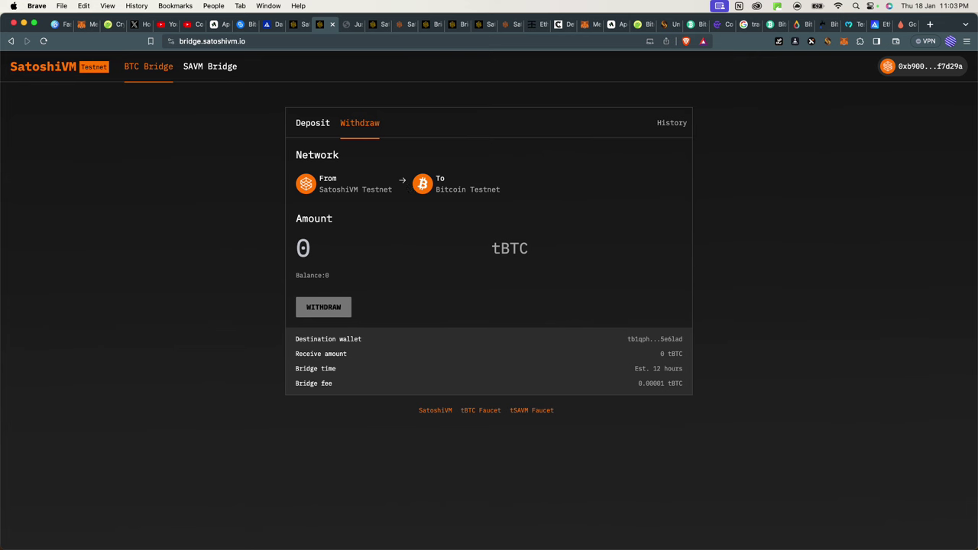
Switch to the CoinW homepage showing live prices like BTC/USDT.
{"action": "left_click", "coordinate": [718, 24]}
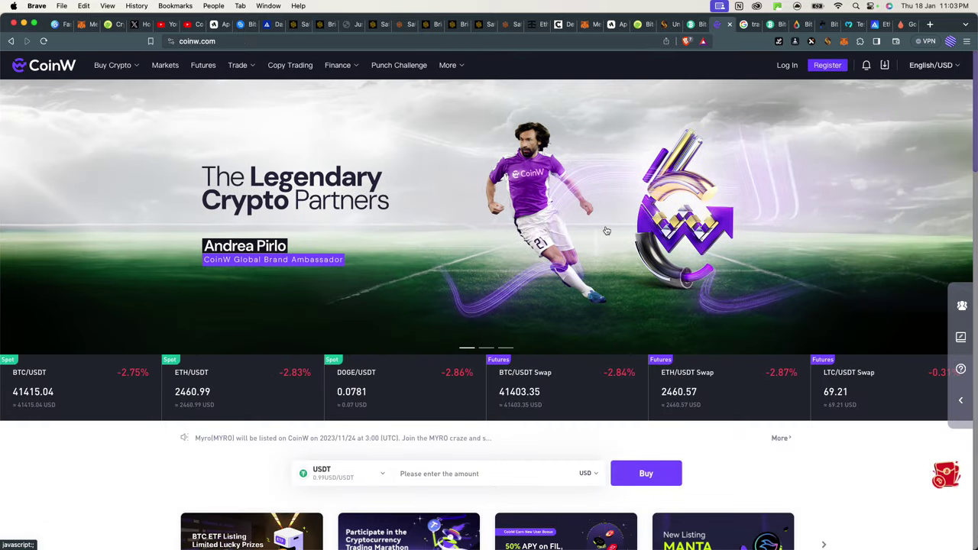